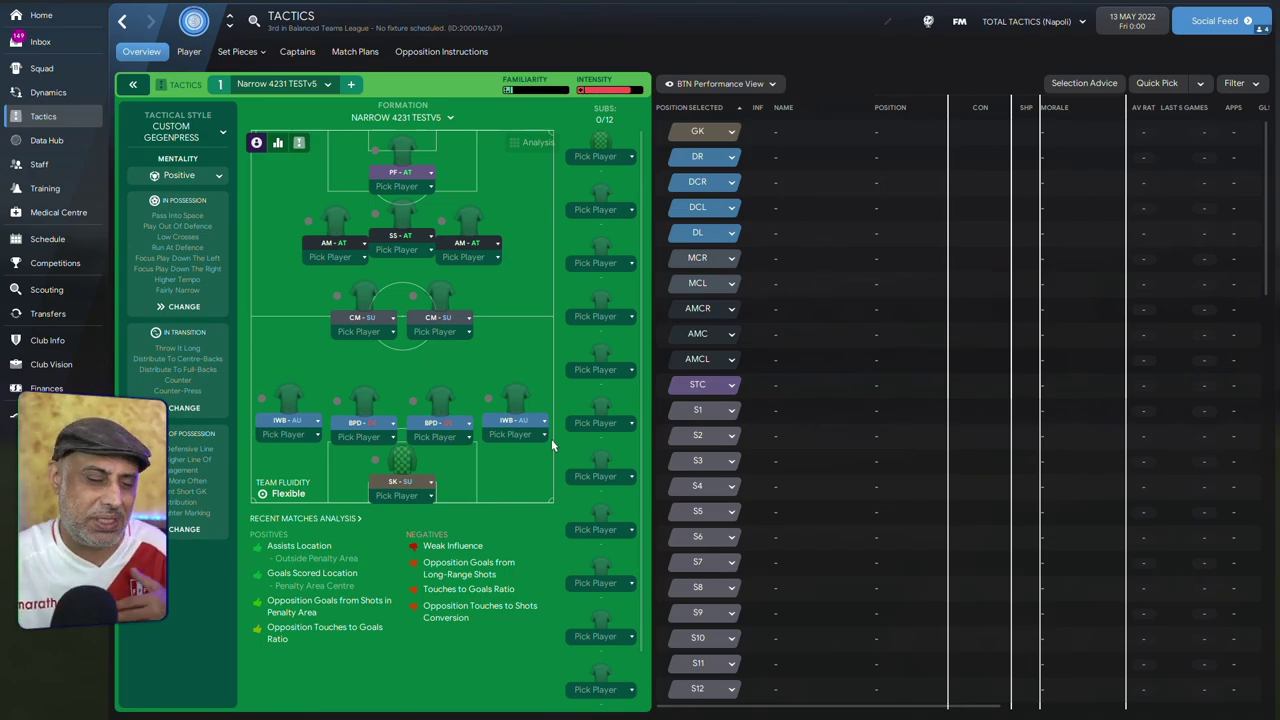
# Show the right IWB's instructions: Take Fewer Risks, Dribble Less, Shoot Less Often, Get Further Forward, Mark Tighter.
pyautogui.click(511, 404)
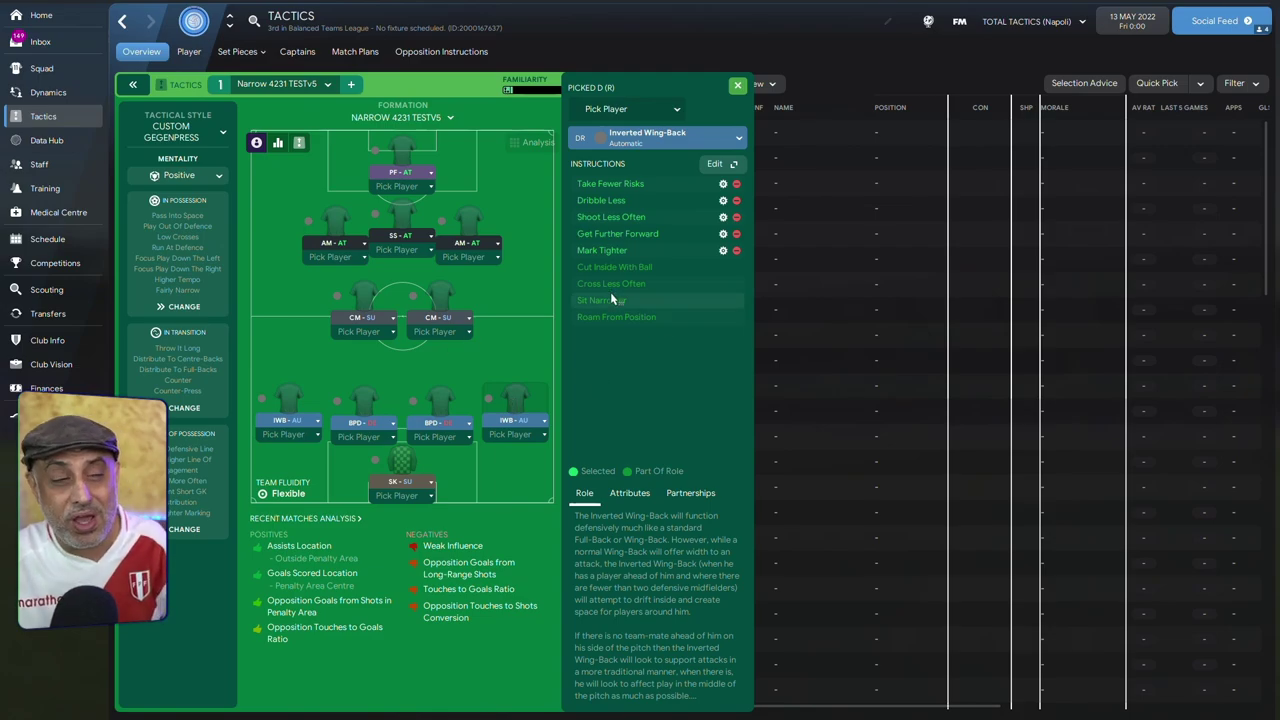
pyautogui.click(718, 166)
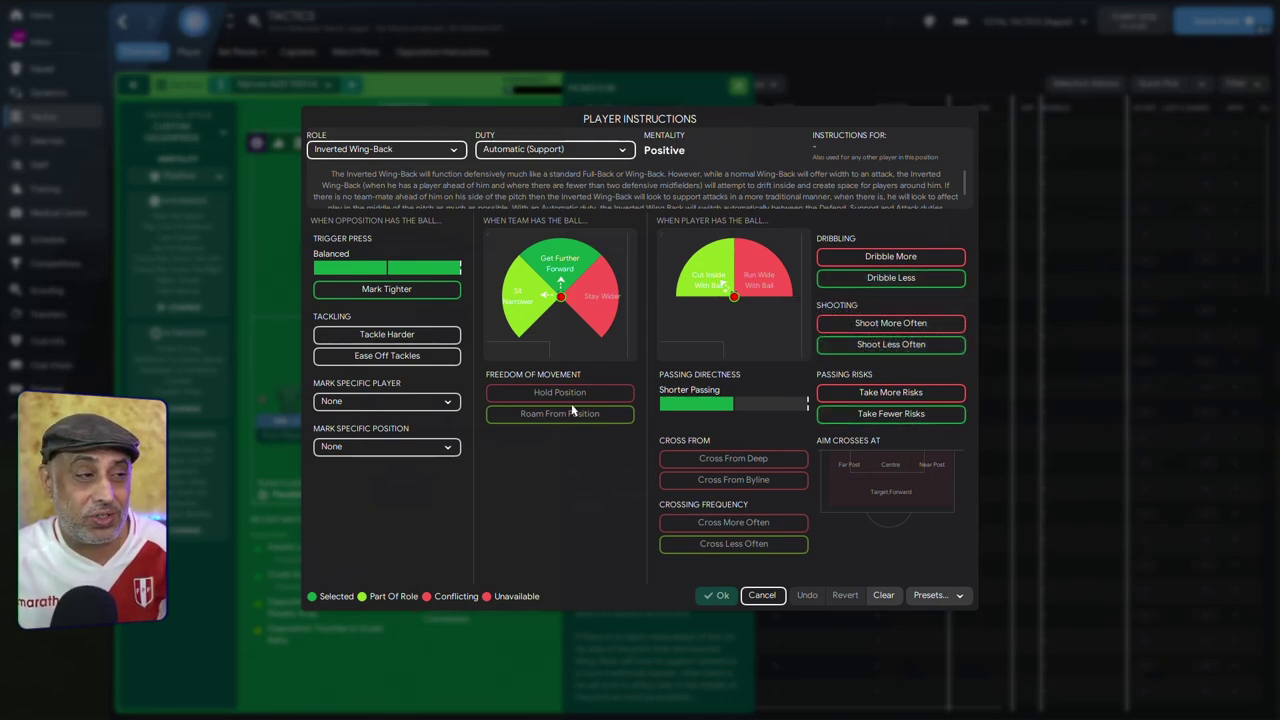
pyautogui.click(758, 595)
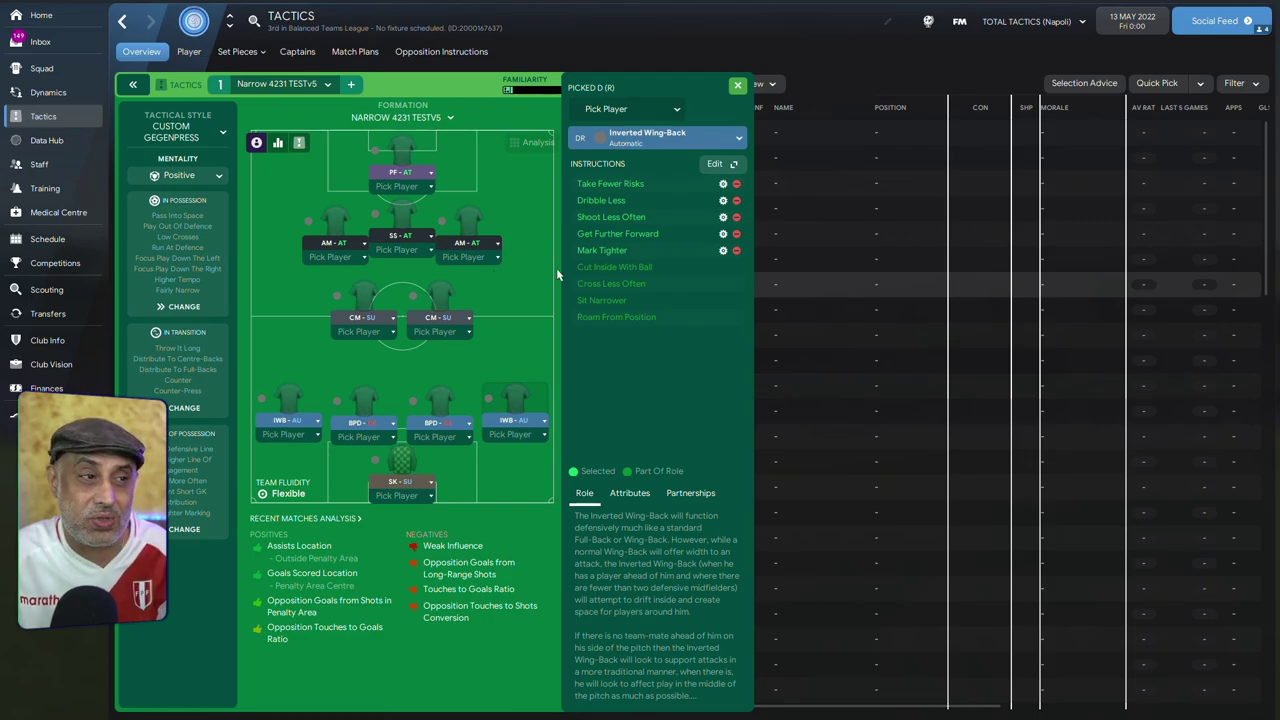
pyautogui.moveTo(631, 242)
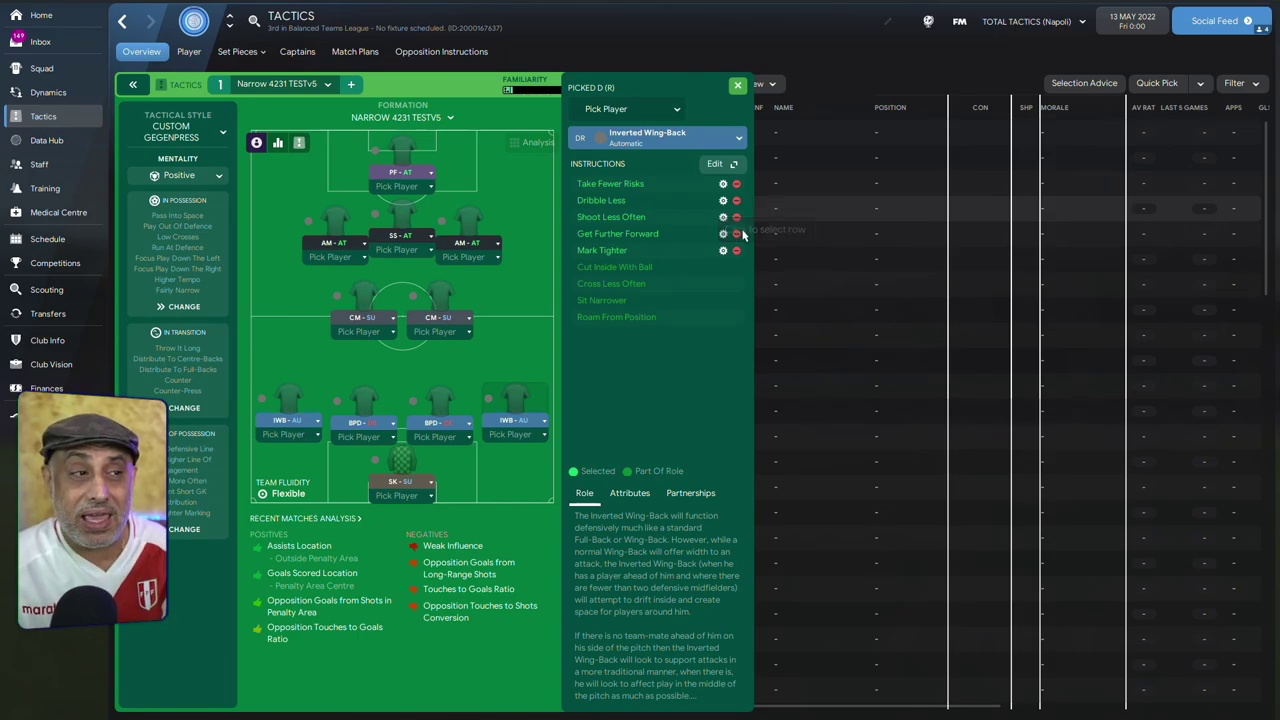
pyautogui.click(729, 165)
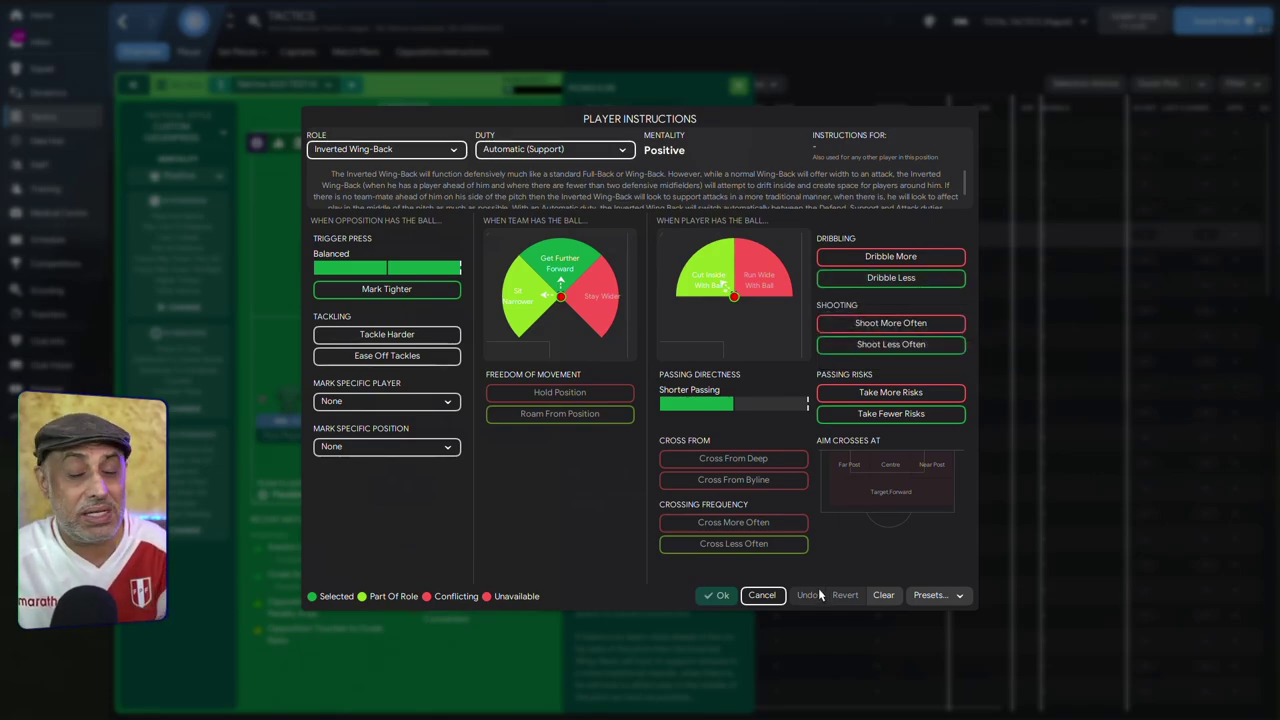
pyautogui.click(762, 595)
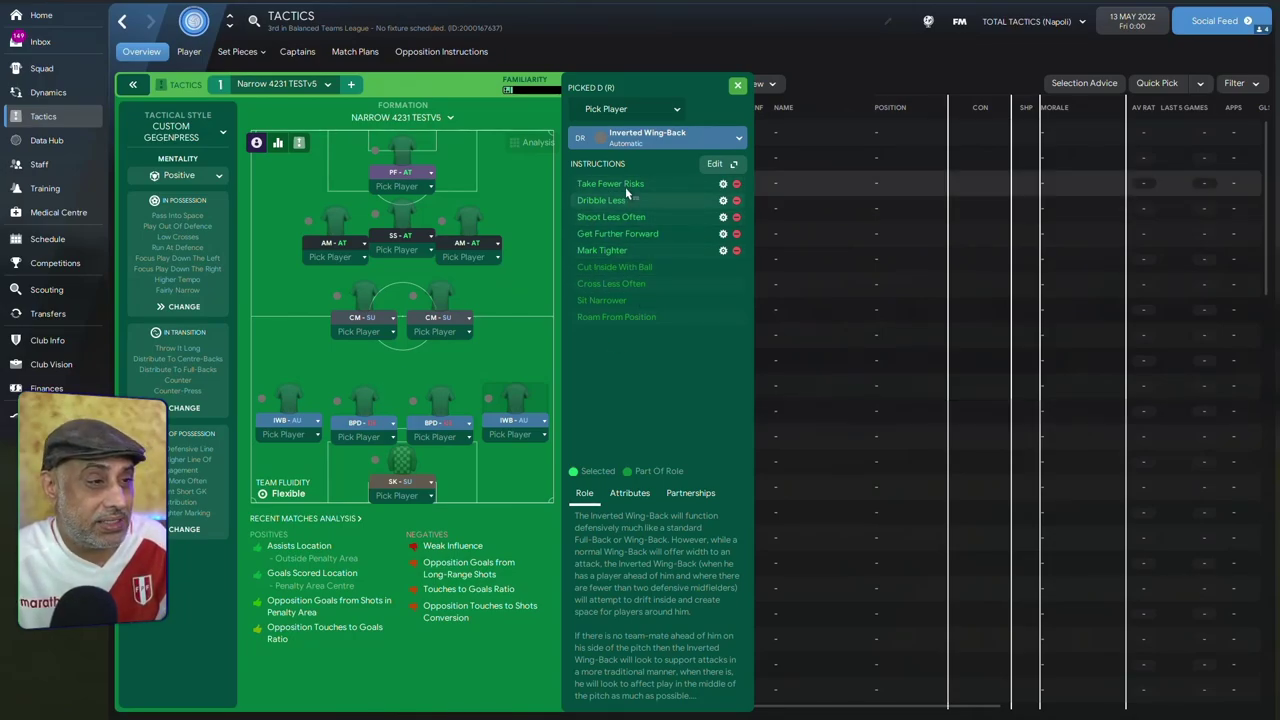
pyautogui.moveTo(675, 197)
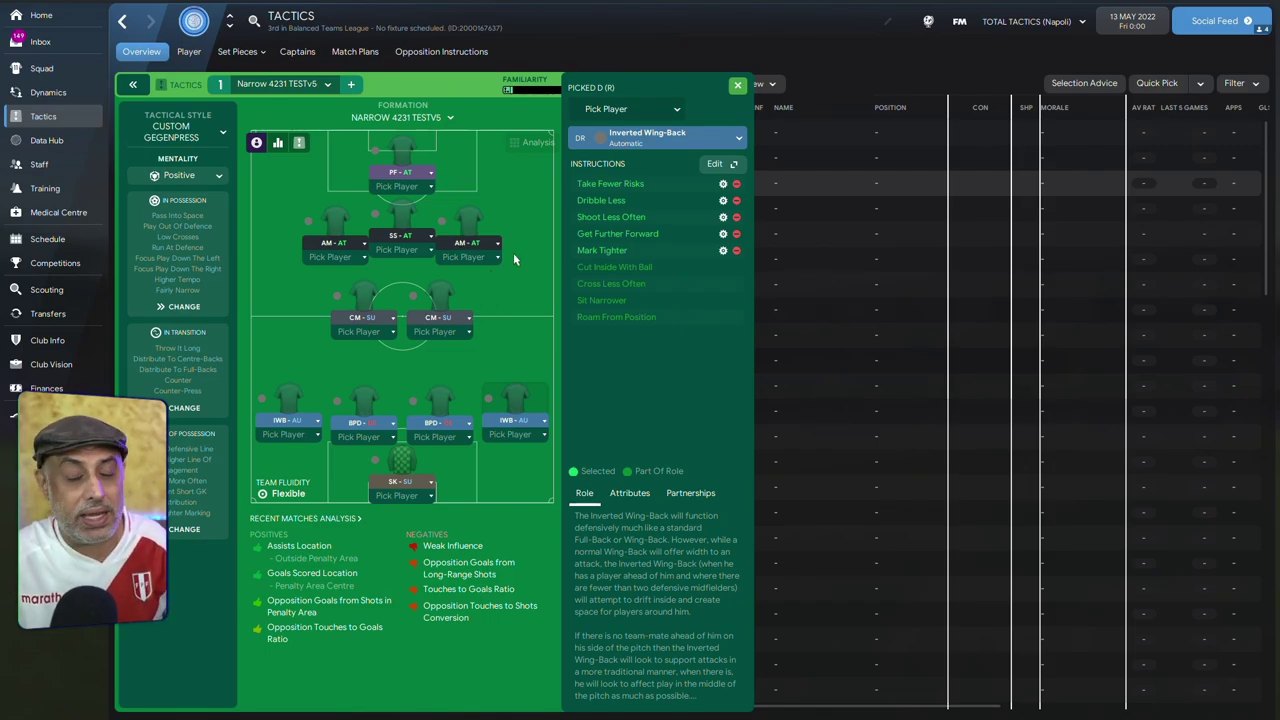
# Review the right attacking midfielder's player instructions on attack, then close them without changes.
pyautogui.click(470, 228)
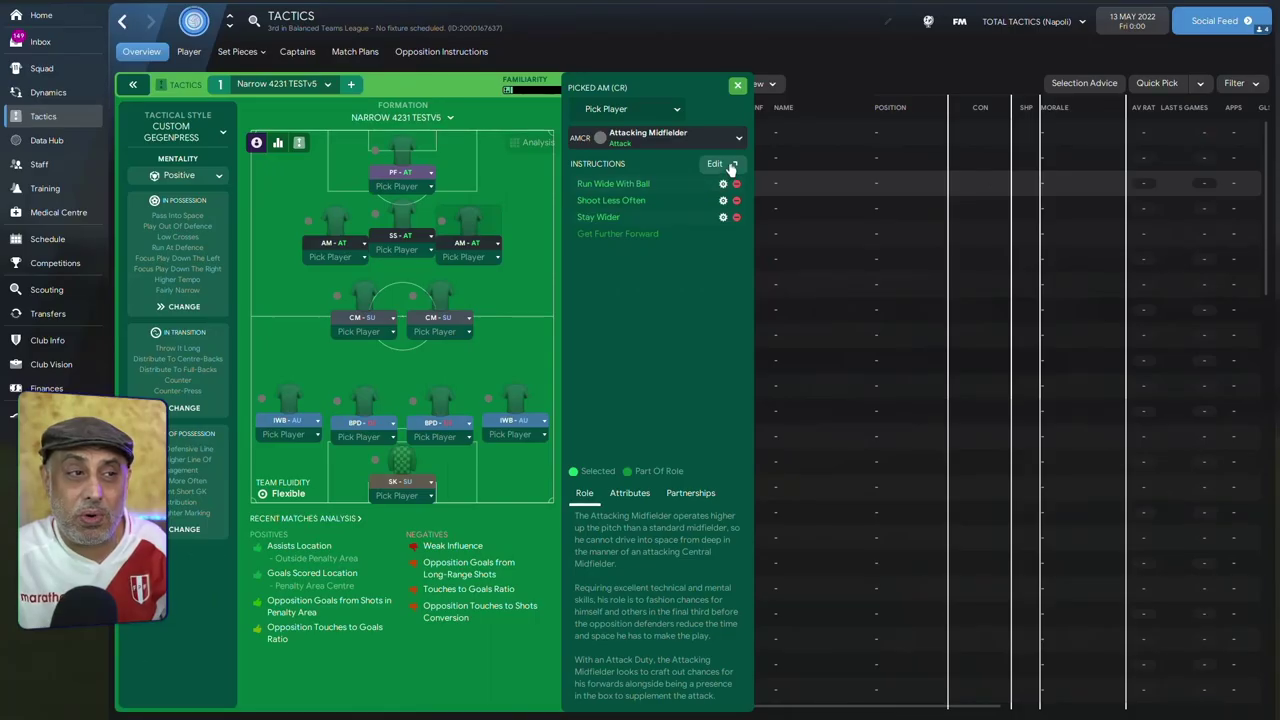
pyautogui.click(730, 165)
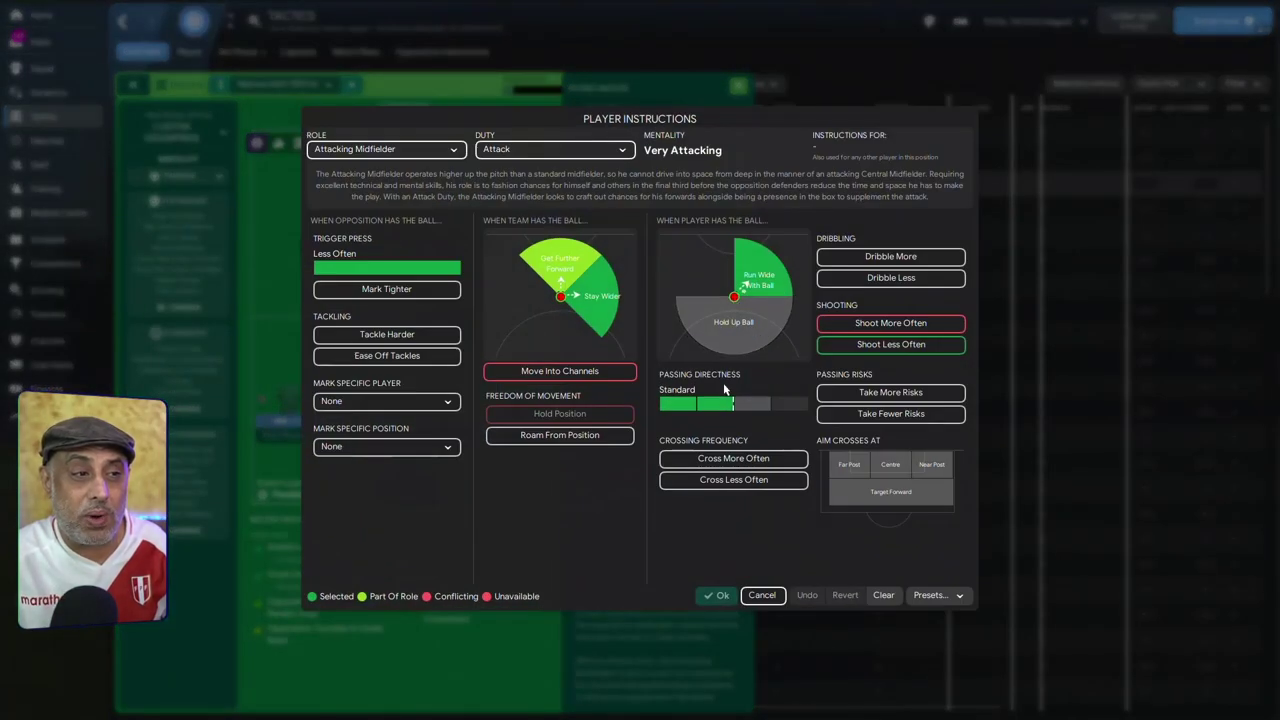
pyautogui.click(604, 296)
pyautogui.click(718, 595)
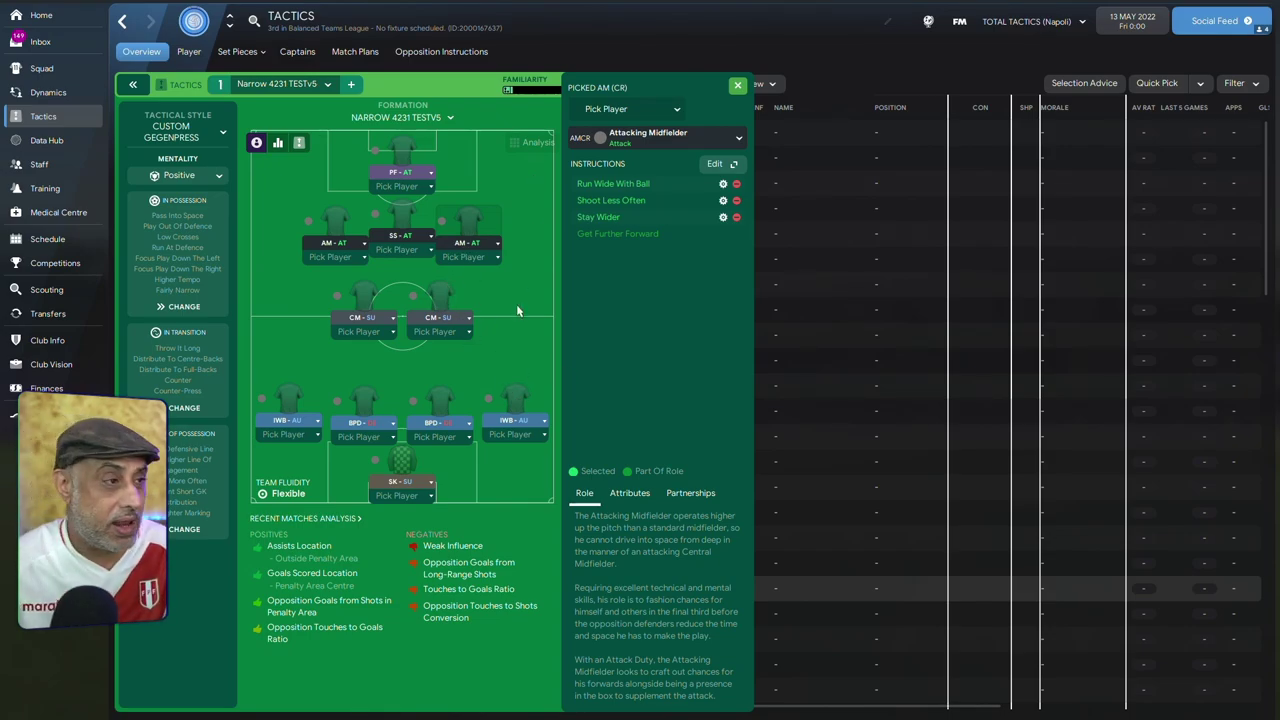
# Check the left AM, left IWB and both ball-playing defenders, then view in-possession team instructions.
pyautogui.click(335, 226)
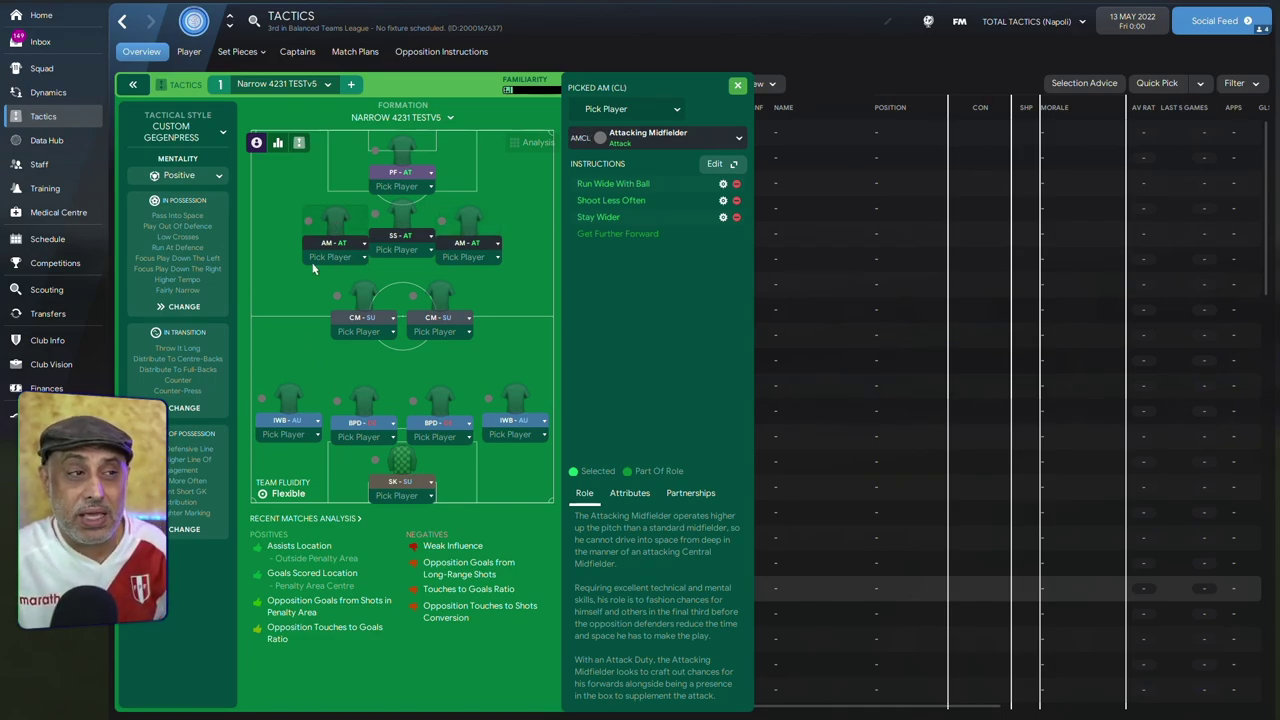
pyautogui.click(288, 405)
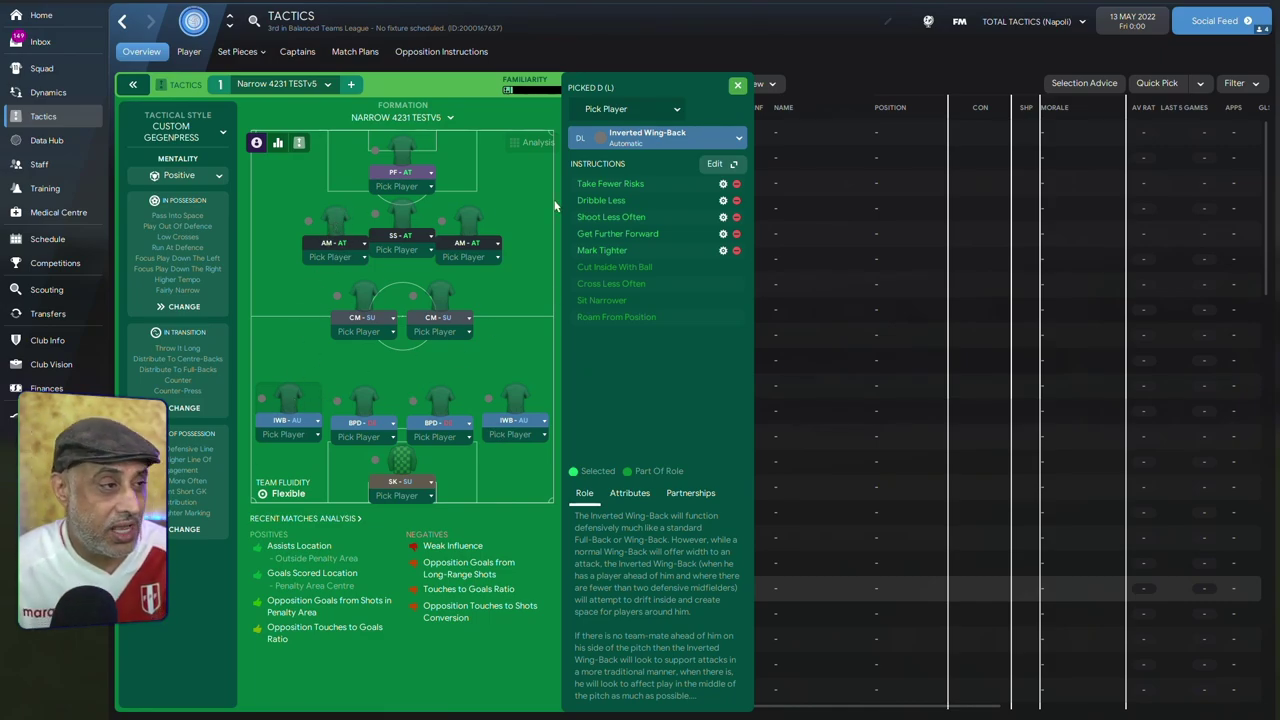
pyautogui.click(364, 406)
pyautogui.click(444, 402)
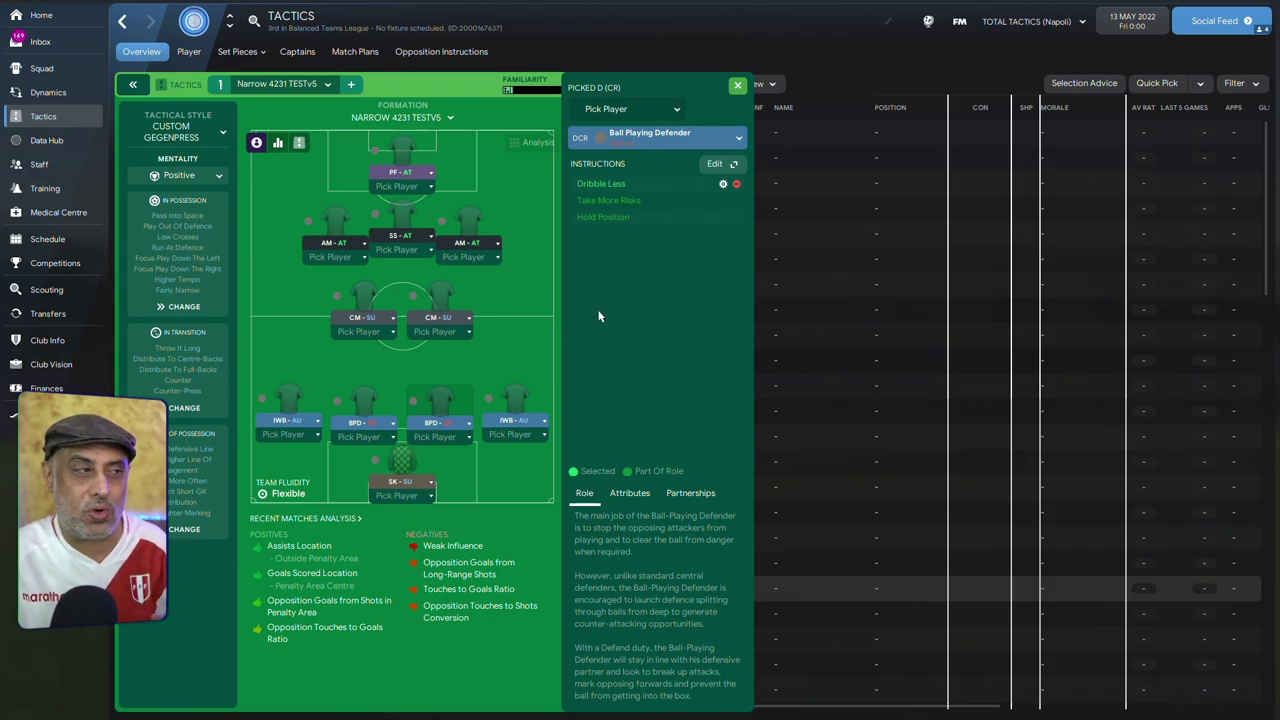
pyautogui.click(184, 306)
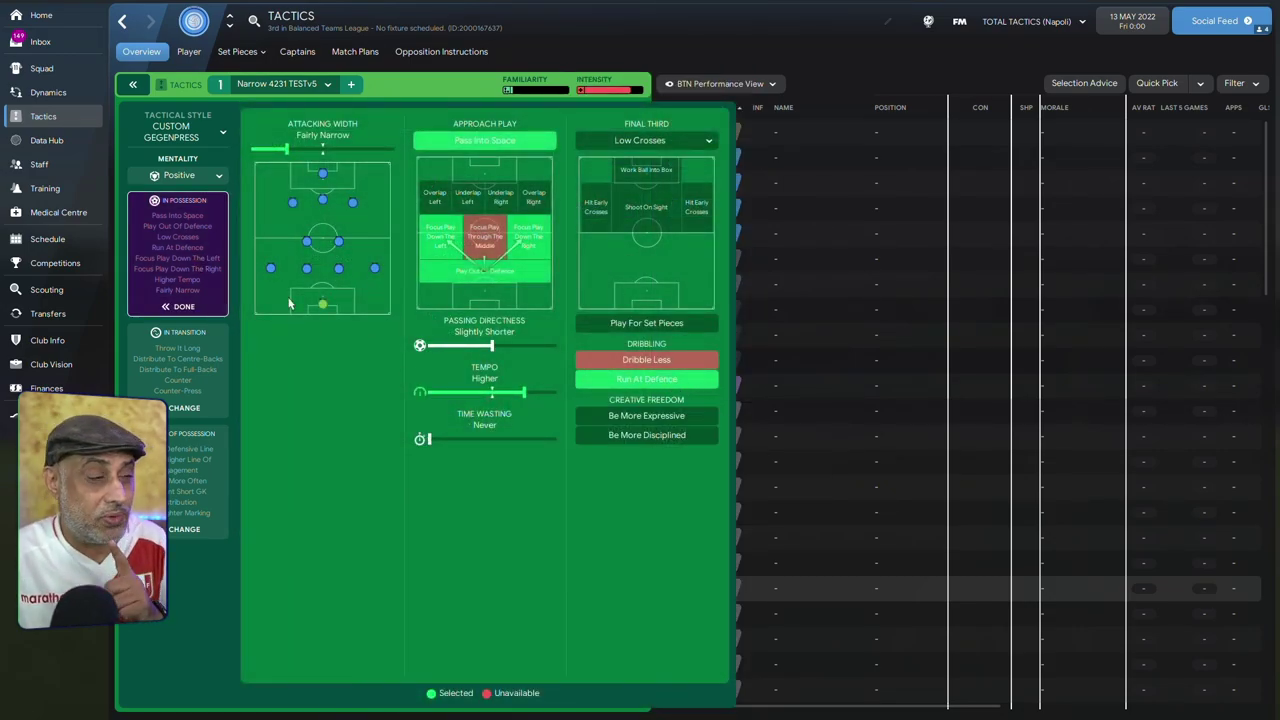
# Finish with in-possession instructions to return to the Narrow 4231 TESTv5 overview.
pyautogui.click(198, 269)
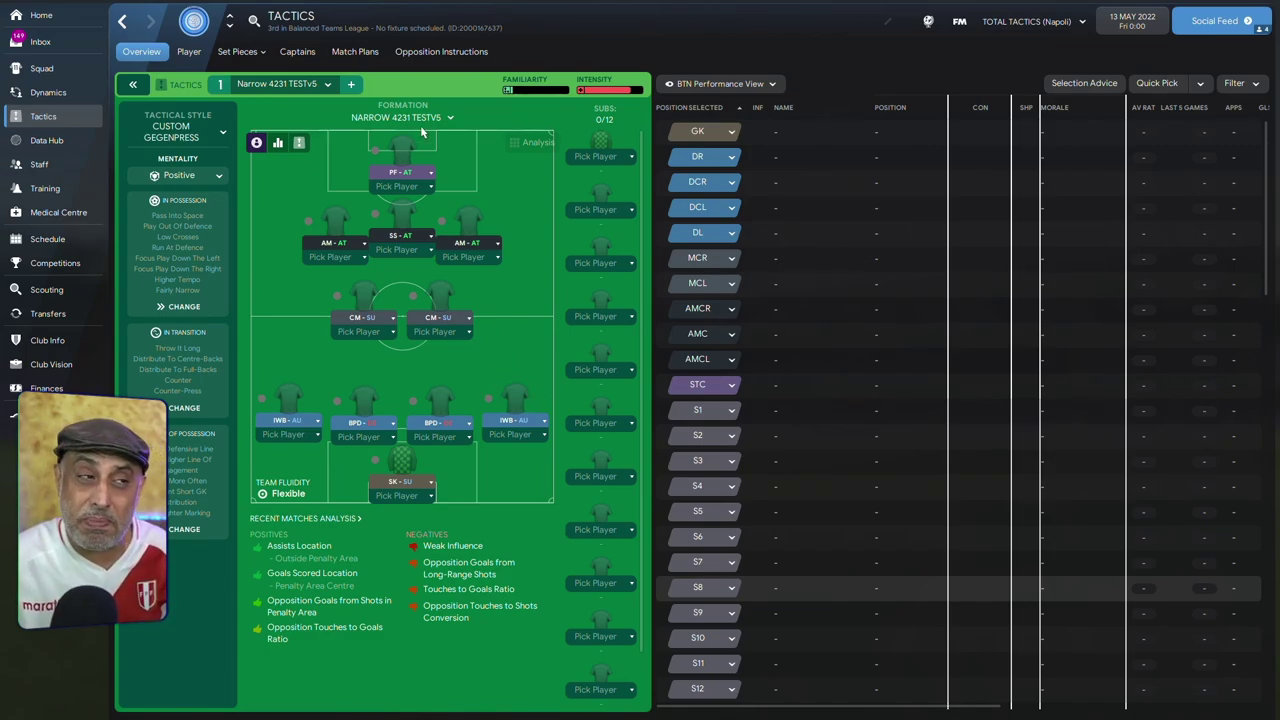
pyautogui.click(438, 296)
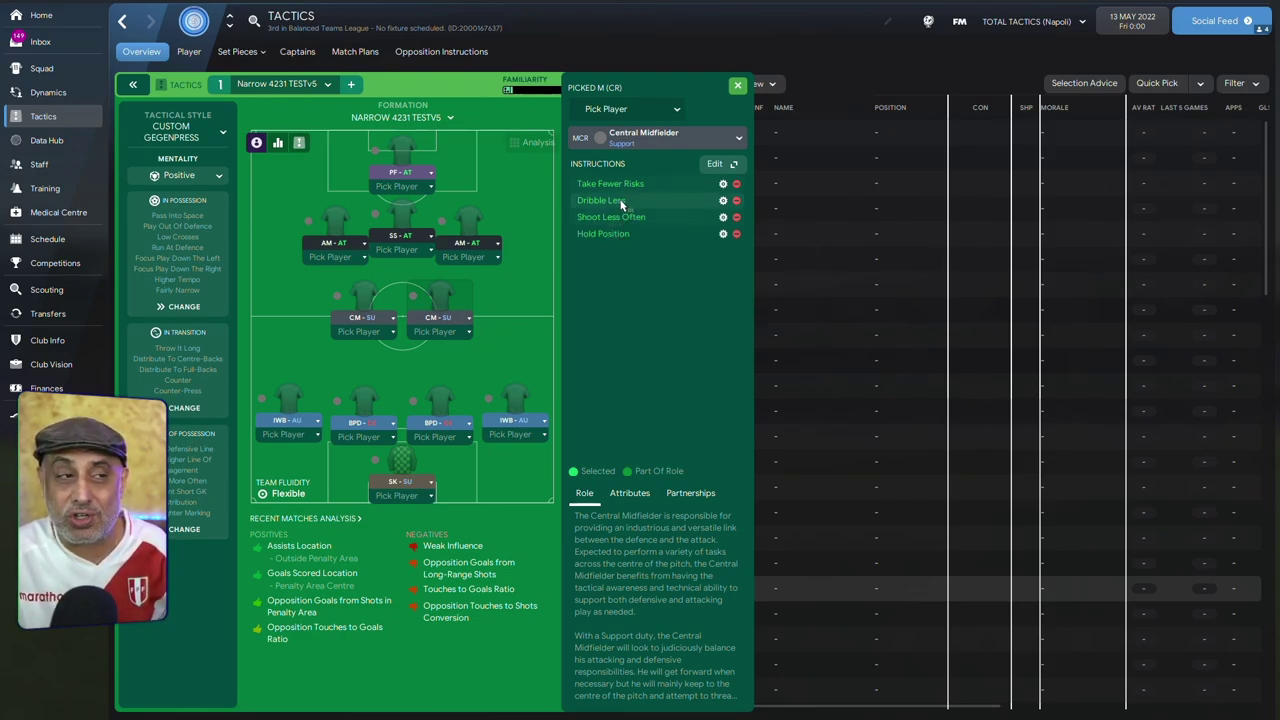
pyautogui.moveTo(630, 188)
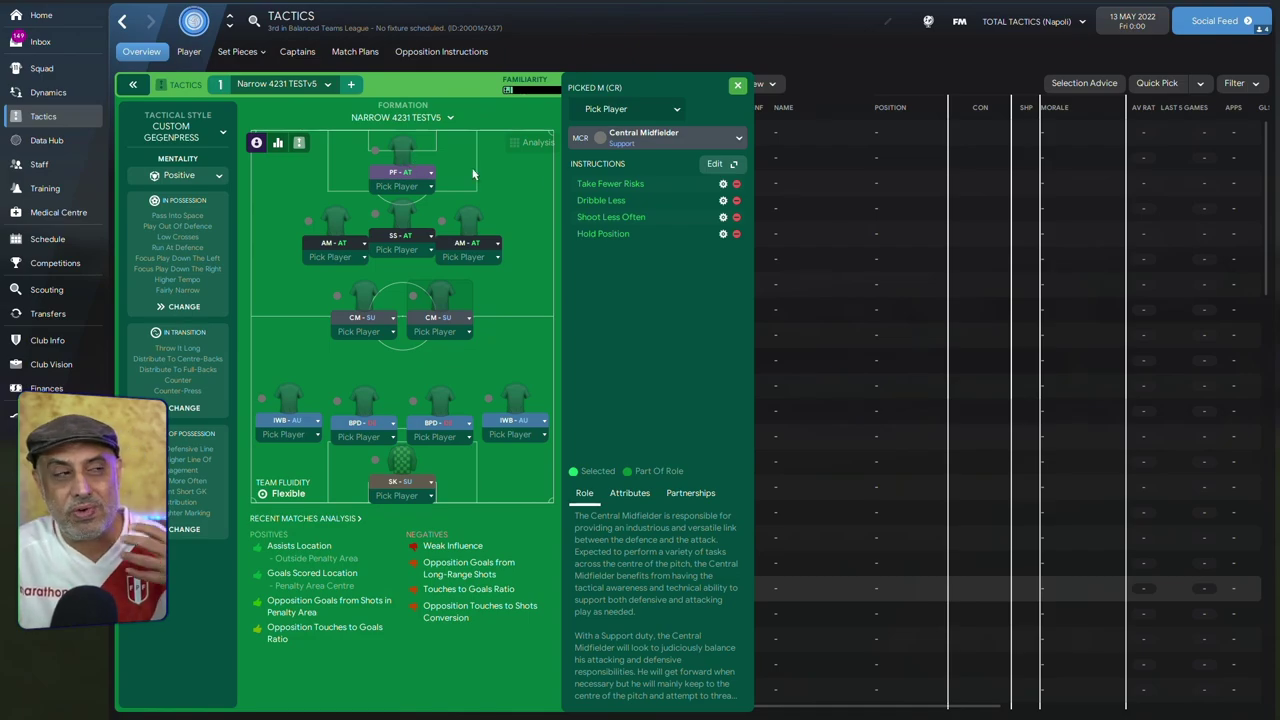
pyautogui.click(736, 86)
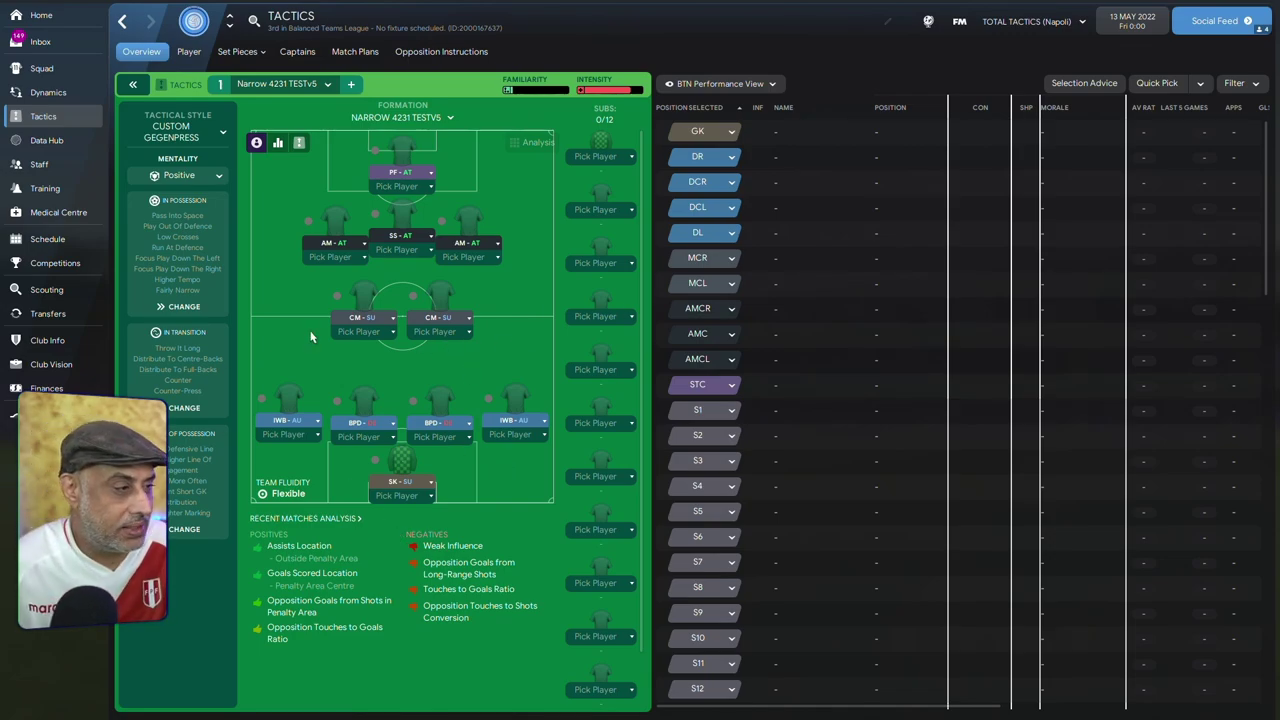
# In out-of-possession instructions, drop engagement to Lower and turn off Tighter Marking and Prevent Short GK Distribution.
pyautogui.click(184, 529)
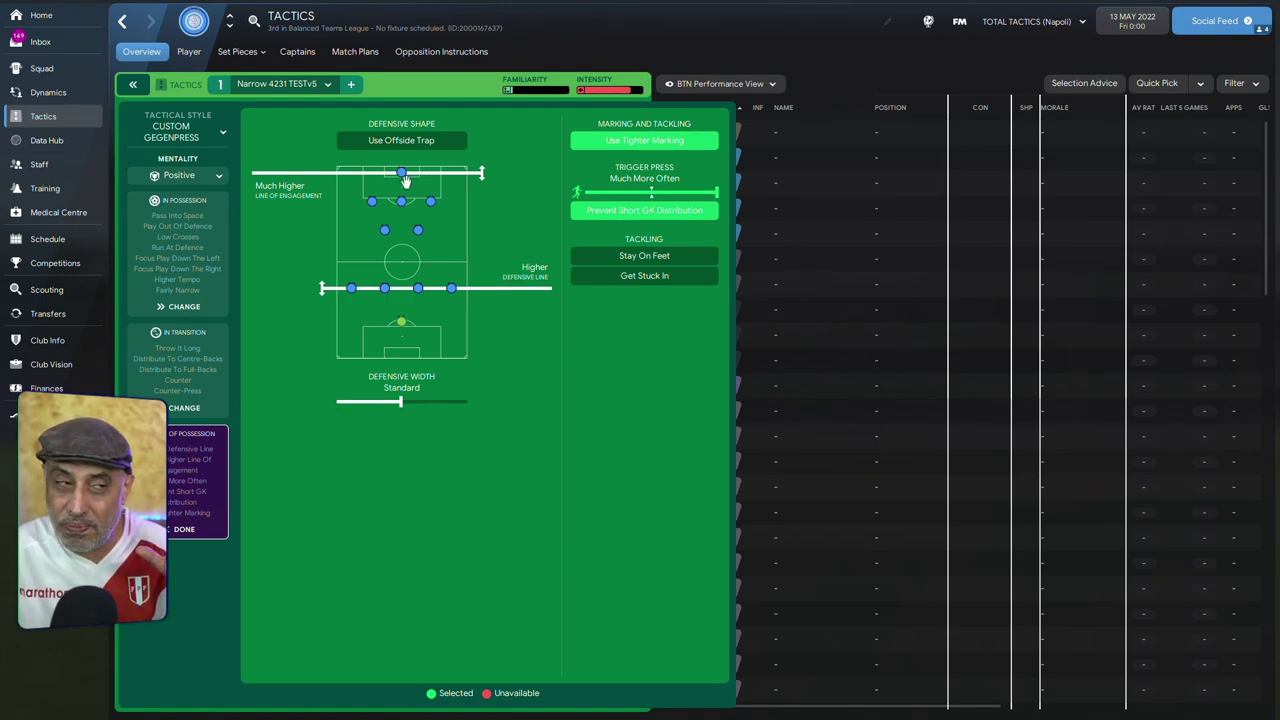
pyautogui.moveTo(403, 178); pyautogui.dragTo(402, 211)
pyautogui.click(652, 192)
pyautogui.click(656, 214)
pyautogui.click(668, 146)
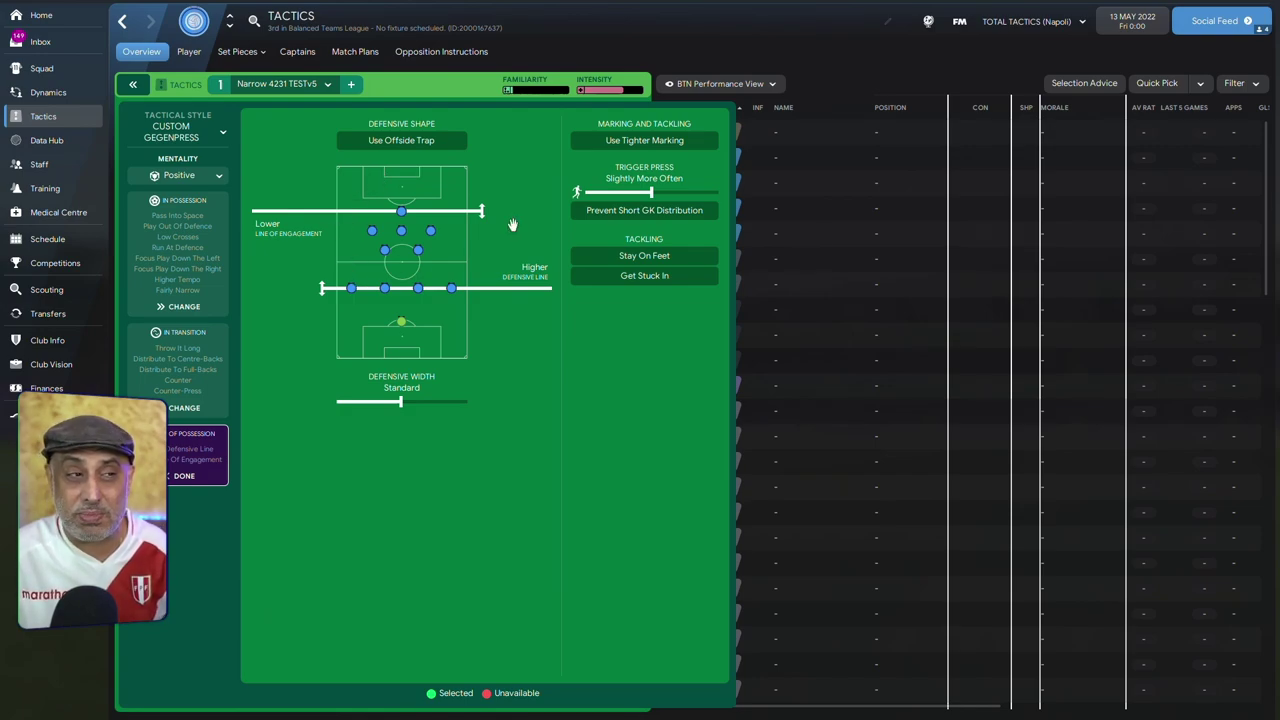
# Restore Much Higher engagement, Much More Often trigger press and both marking options, then view in-transition instructions.
pyautogui.moveTo(430, 212); pyautogui.dragTo(430, 172)
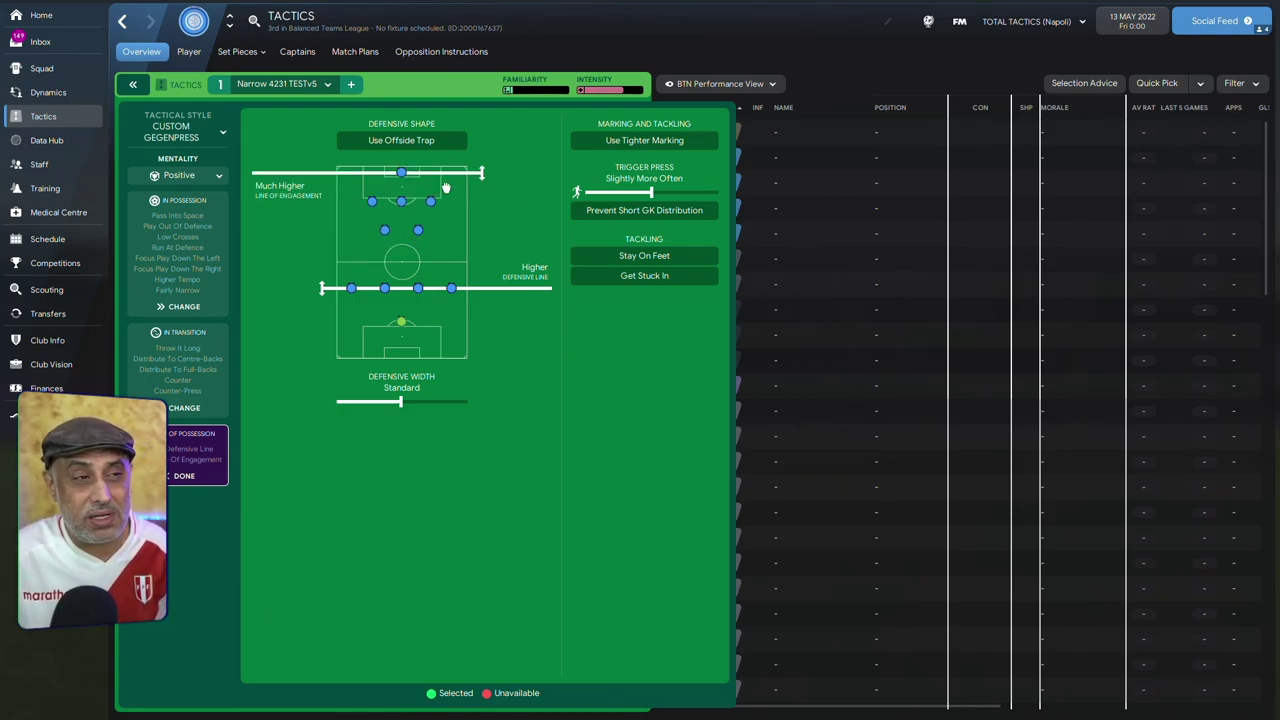
pyautogui.moveTo(651, 192); pyautogui.dragTo(680, 192)
pyautogui.click(699, 199)
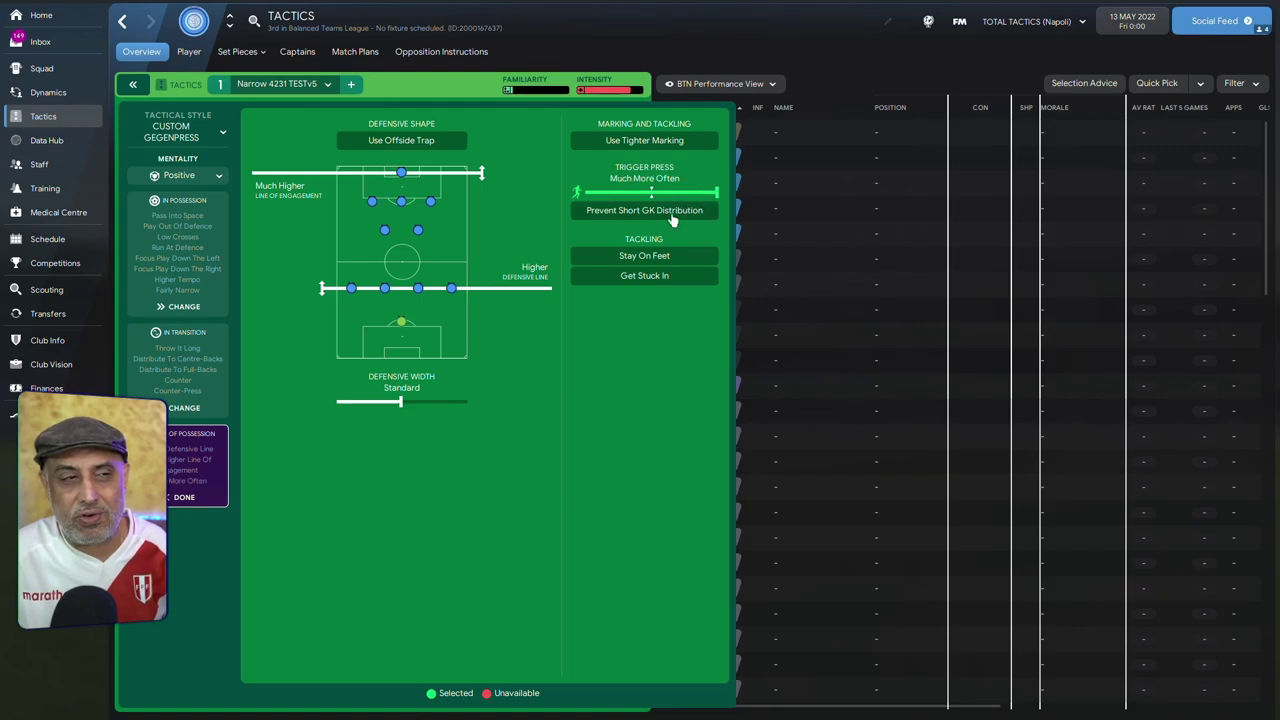
pyautogui.click(662, 140)
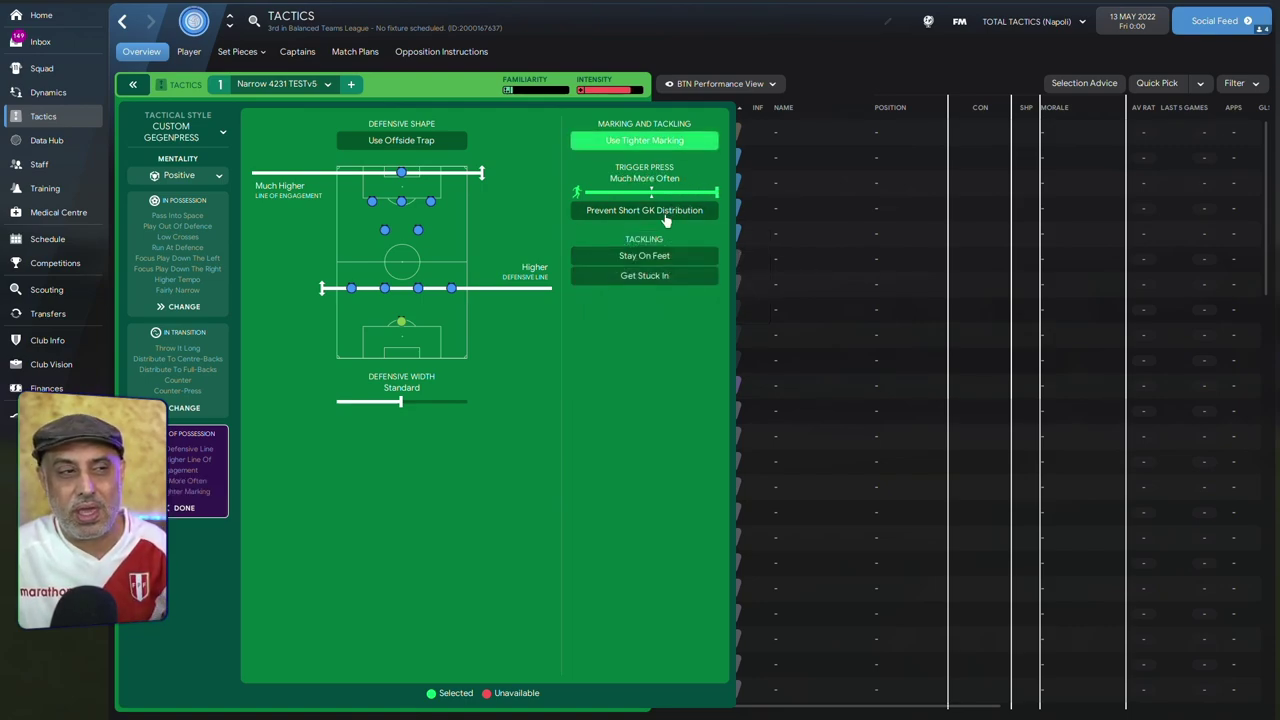
pyautogui.click(665, 211)
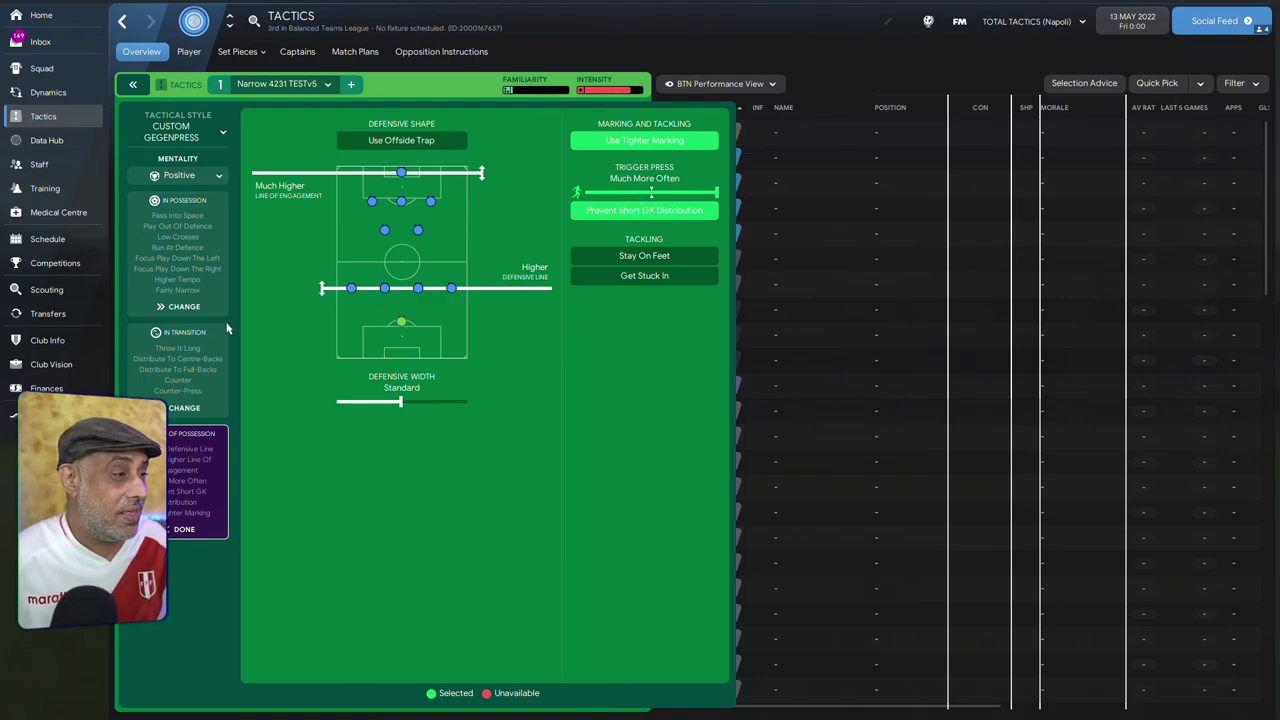
pyautogui.click(184, 407)
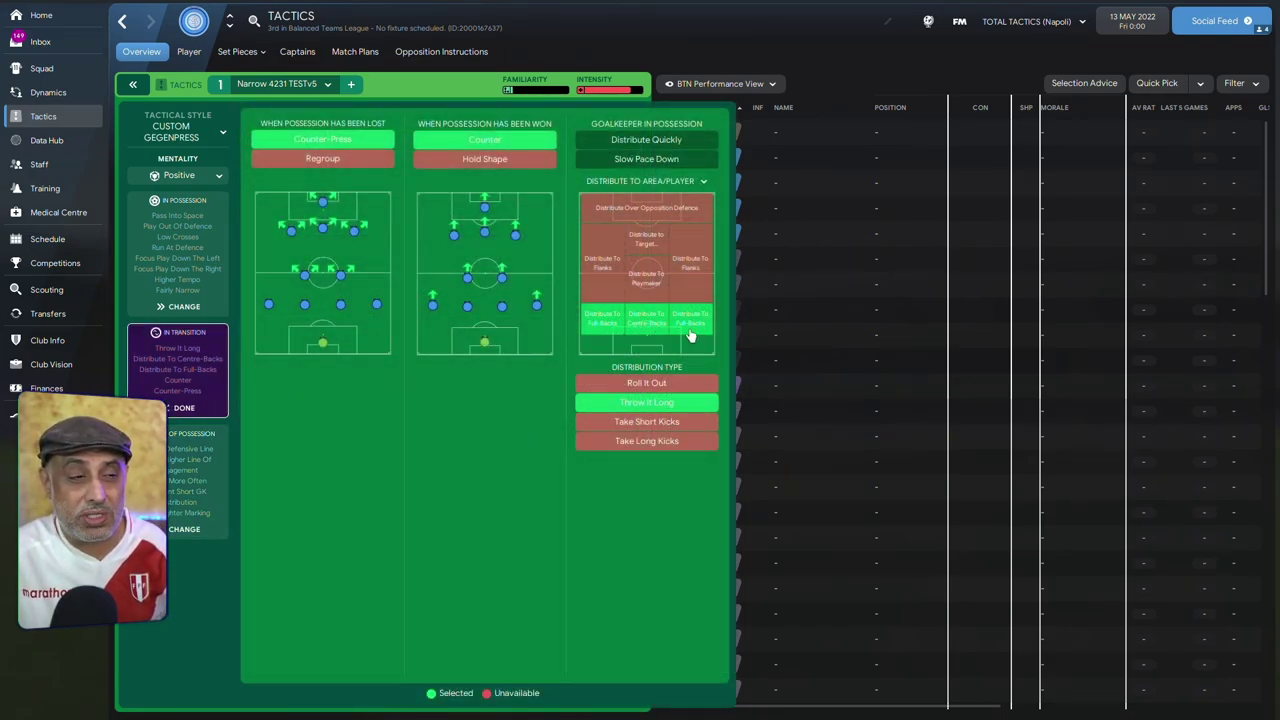
# Leave in-transition instructions and reopen in-possession, showing Slightly Shorter passing and Time Wasting at Never.
pyautogui.click(192, 370)
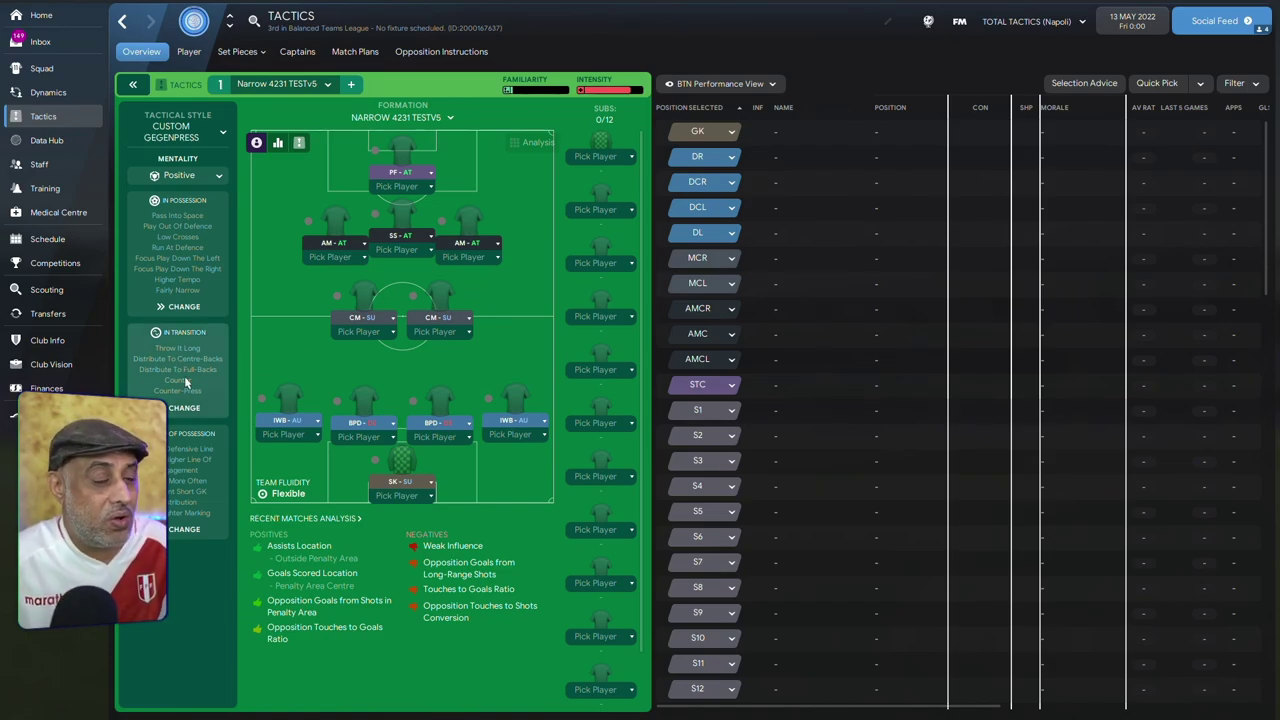
pyautogui.click(200, 292)
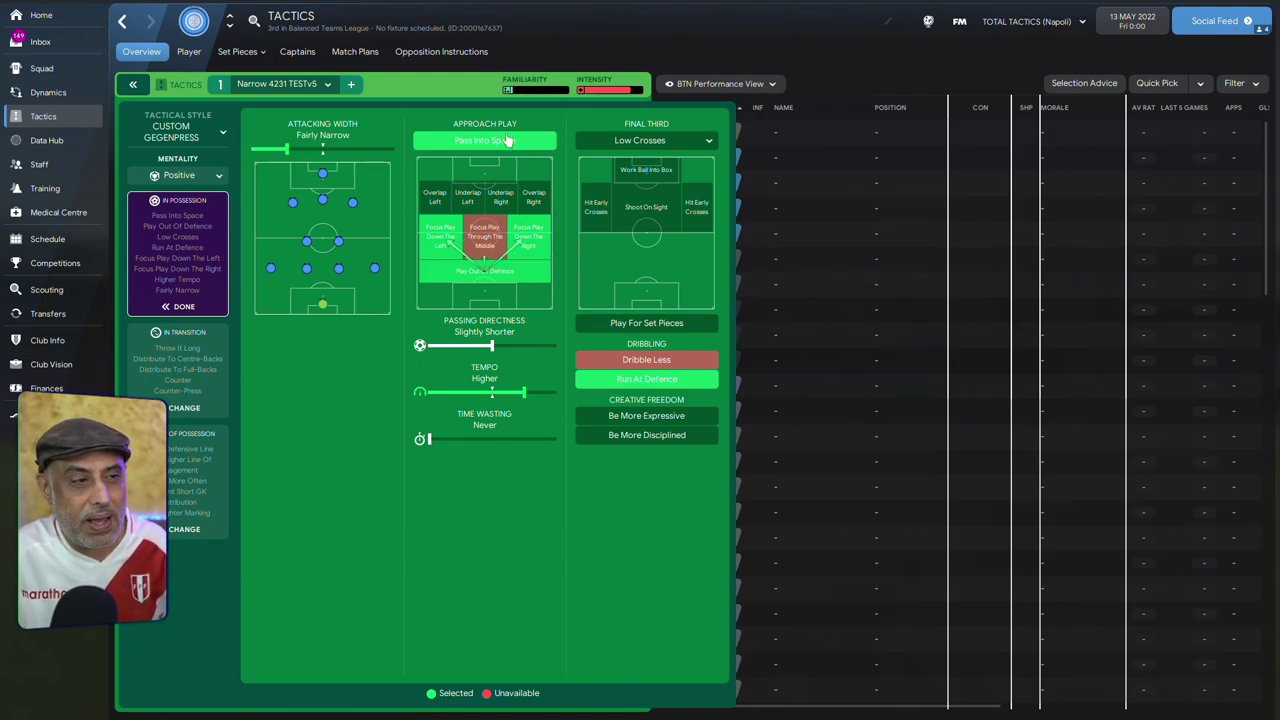
# Close, reopen and close in-possession instructions, landing on the formation with Flexible team fluidity.
pyautogui.click(202, 262)
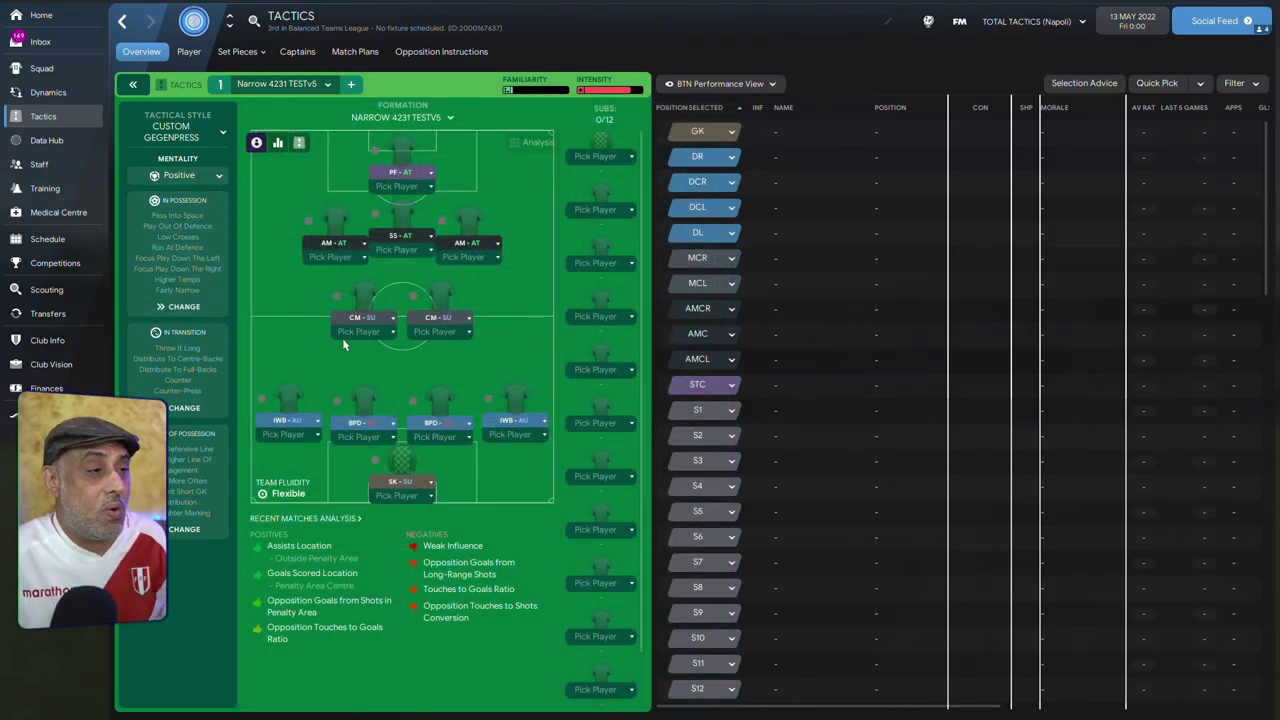
pyautogui.click(207, 292)
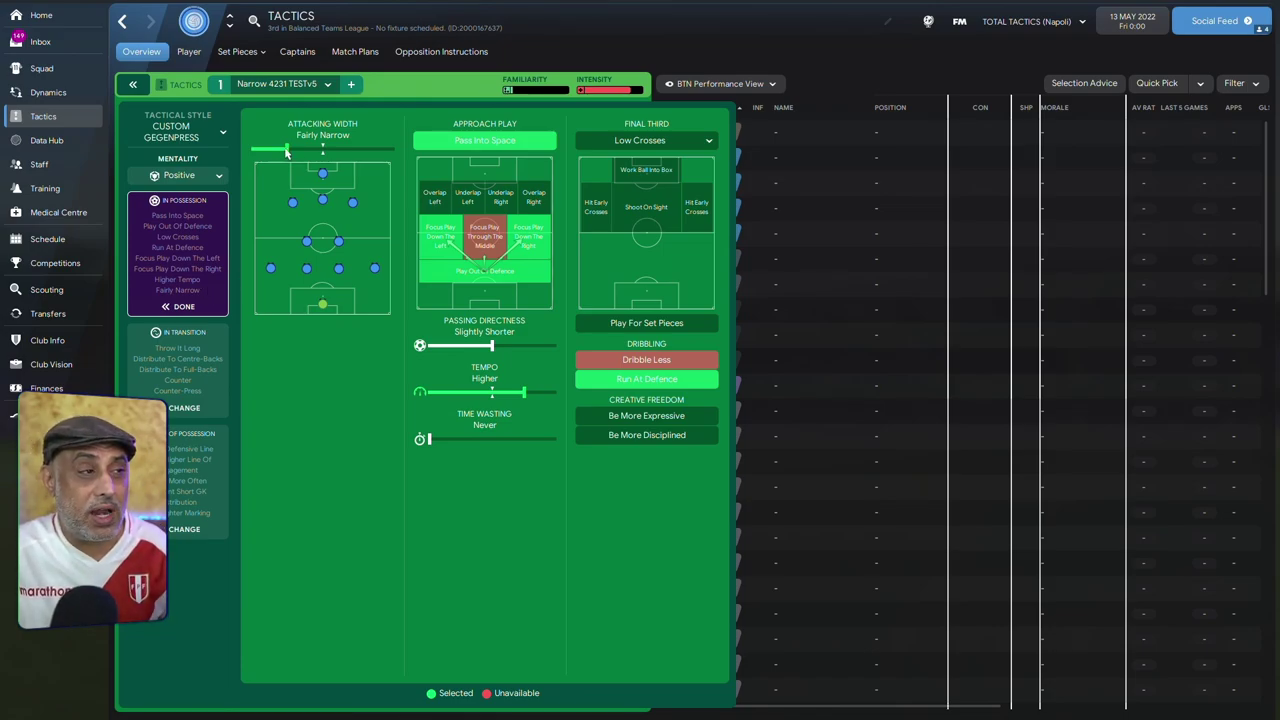
pyautogui.click(180, 306)
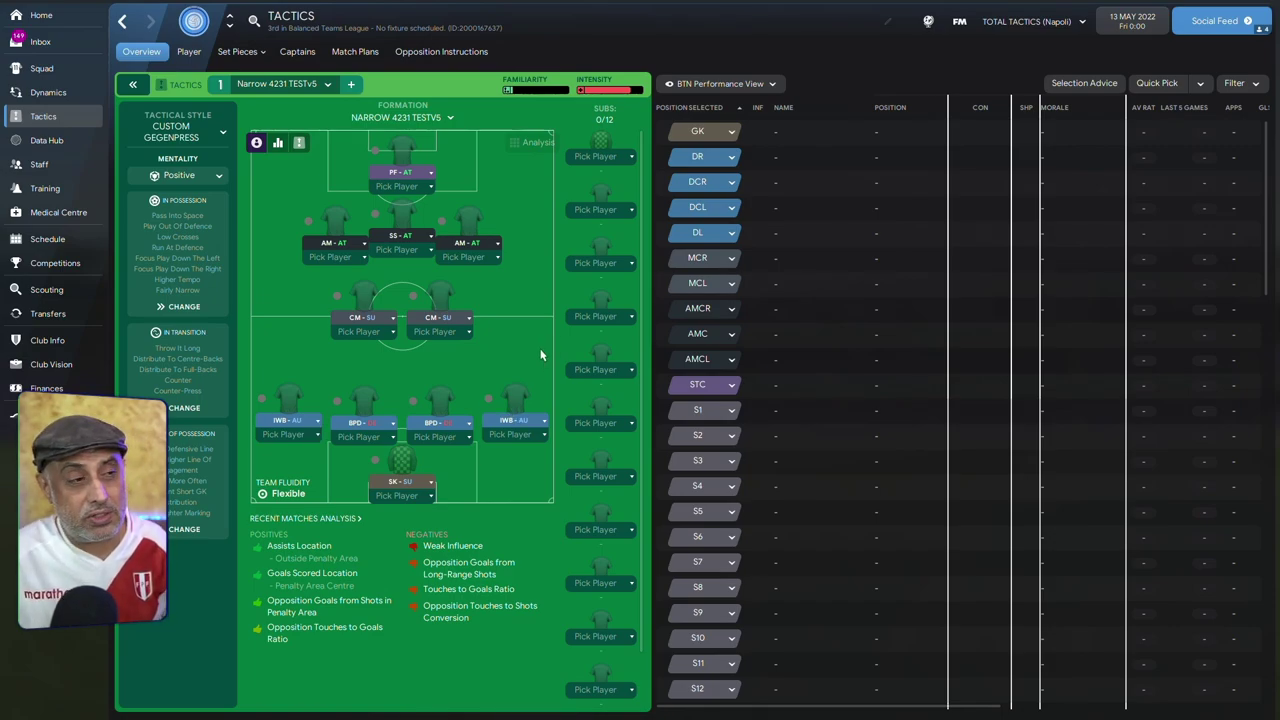
# View and close the right IWB and right AM panels, then show in-possession instructions (Fairly Narrow, Low Crosses).
pyautogui.click(517, 400)
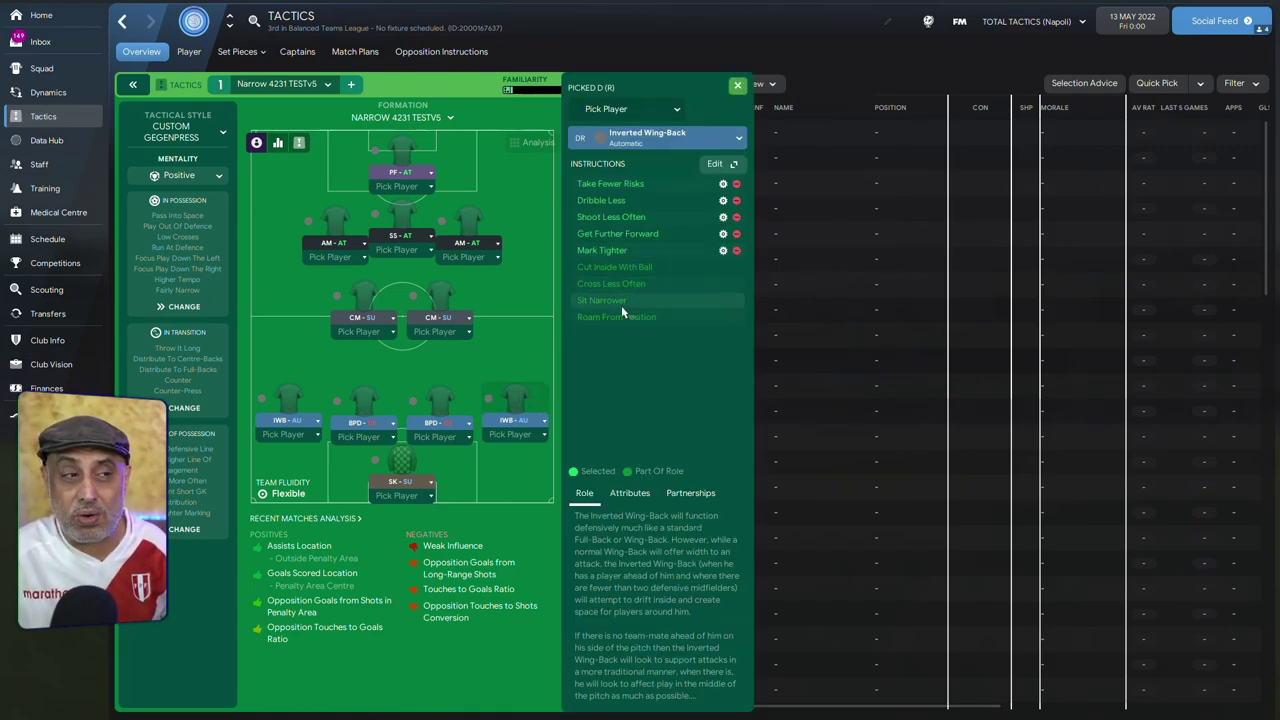
pyautogui.click(737, 86)
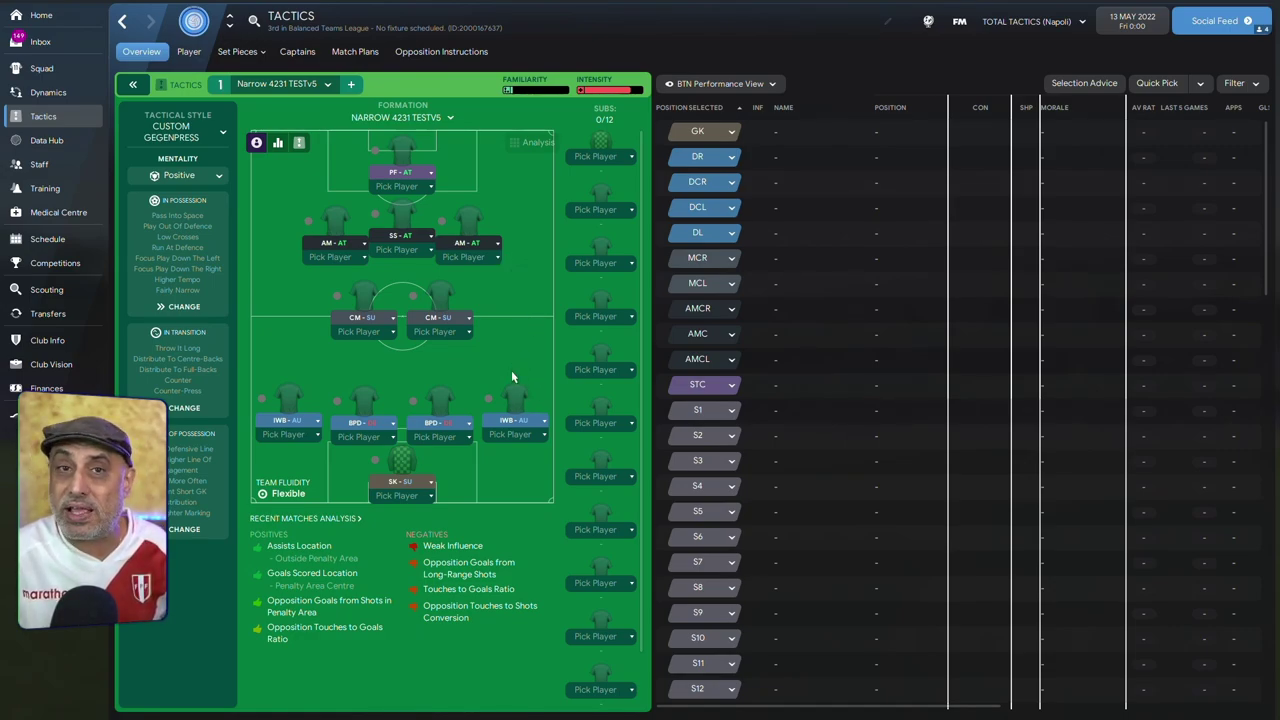
pyautogui.click(478, 244)
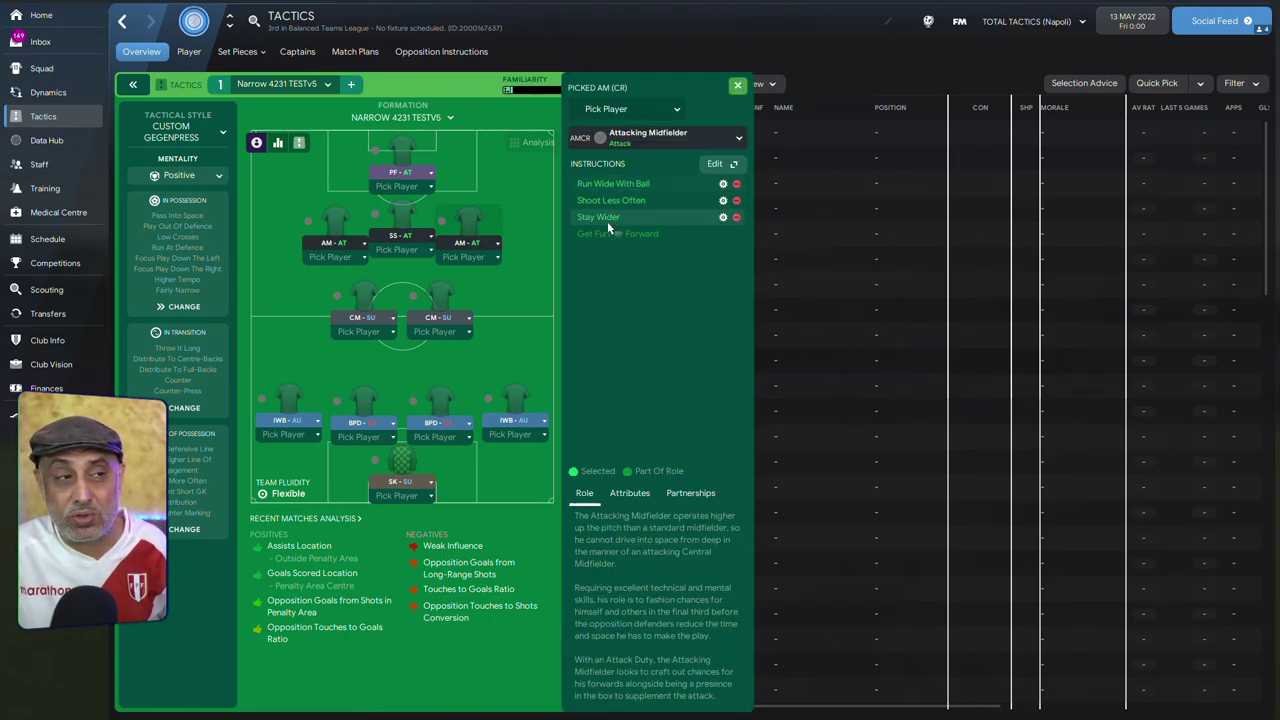
pyautogui.click(737, 85)
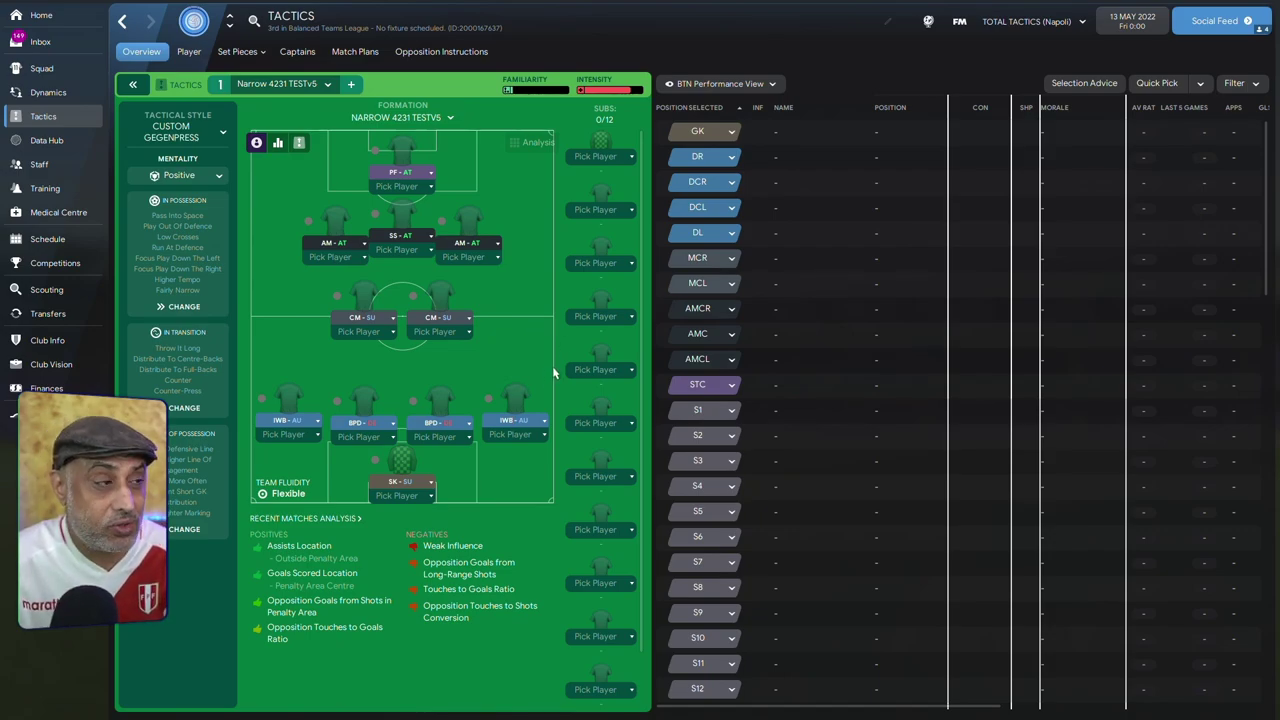
pyautogui.click(187, 287)
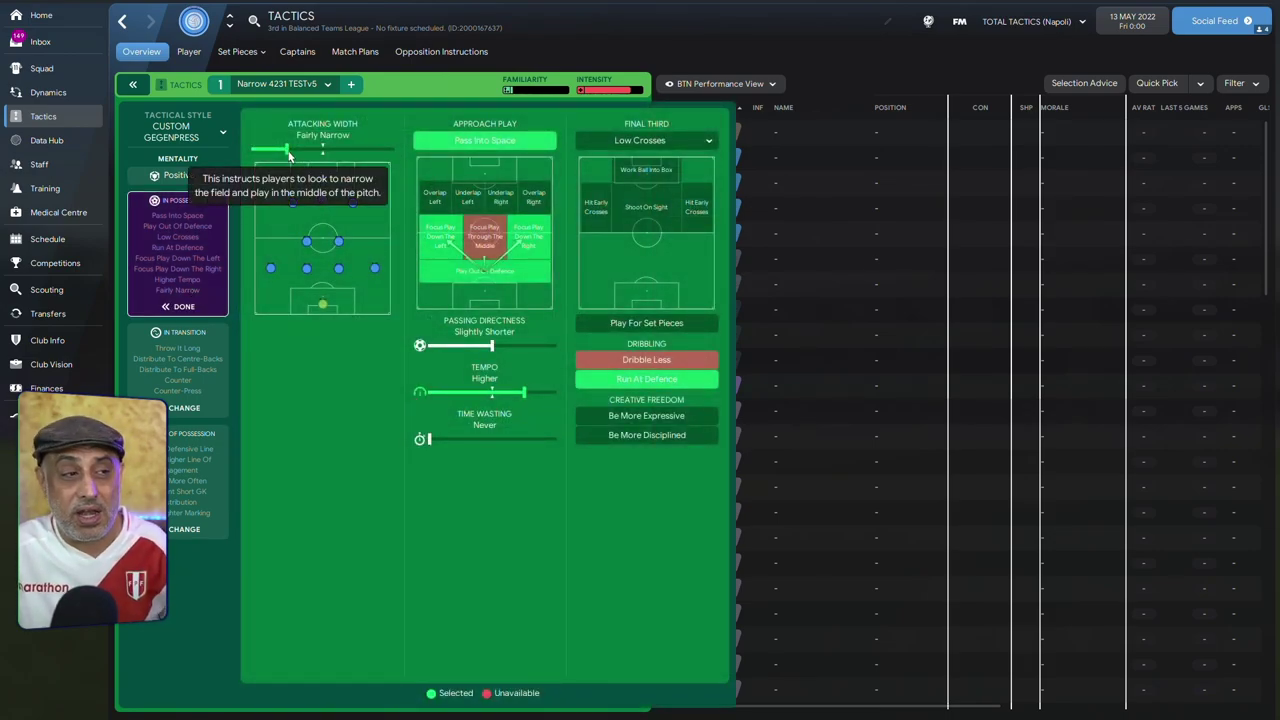
# Close, reopen and close in-possession instructions to return to the Narrow 4231 TESTv5 pitch.
pyautogui.click(181, 265)
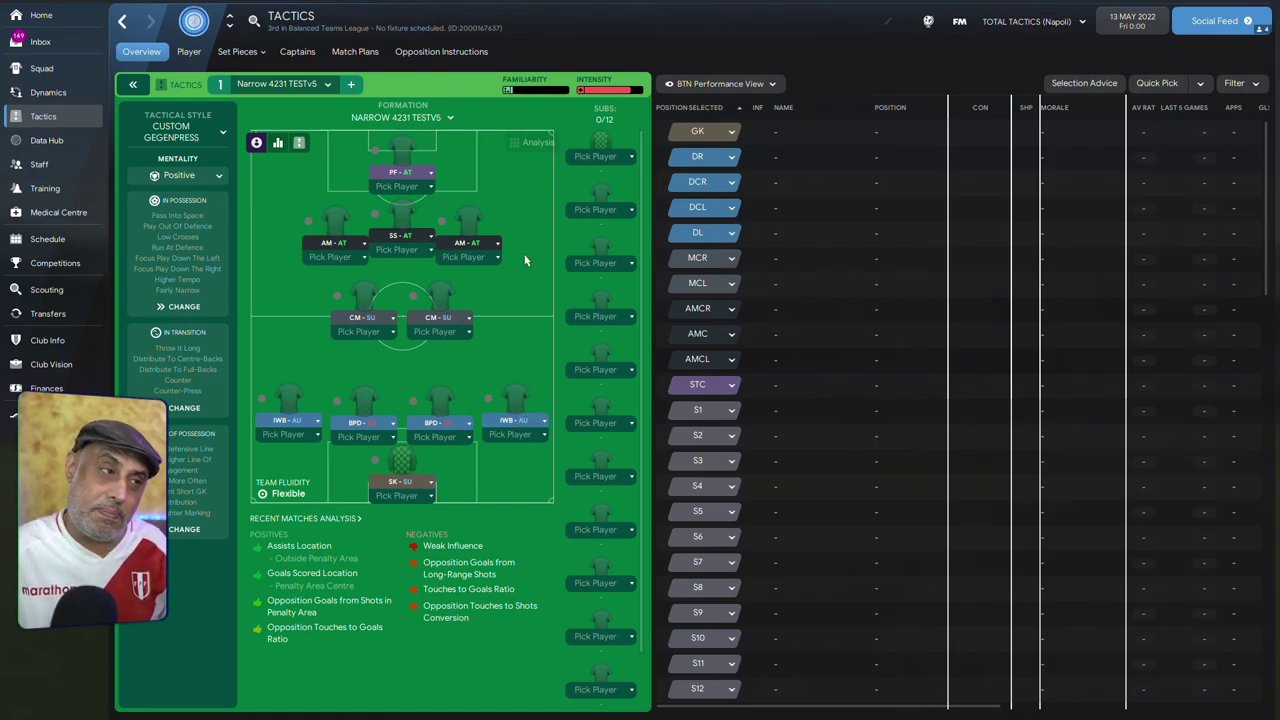
pyautogui.click(208, 268)
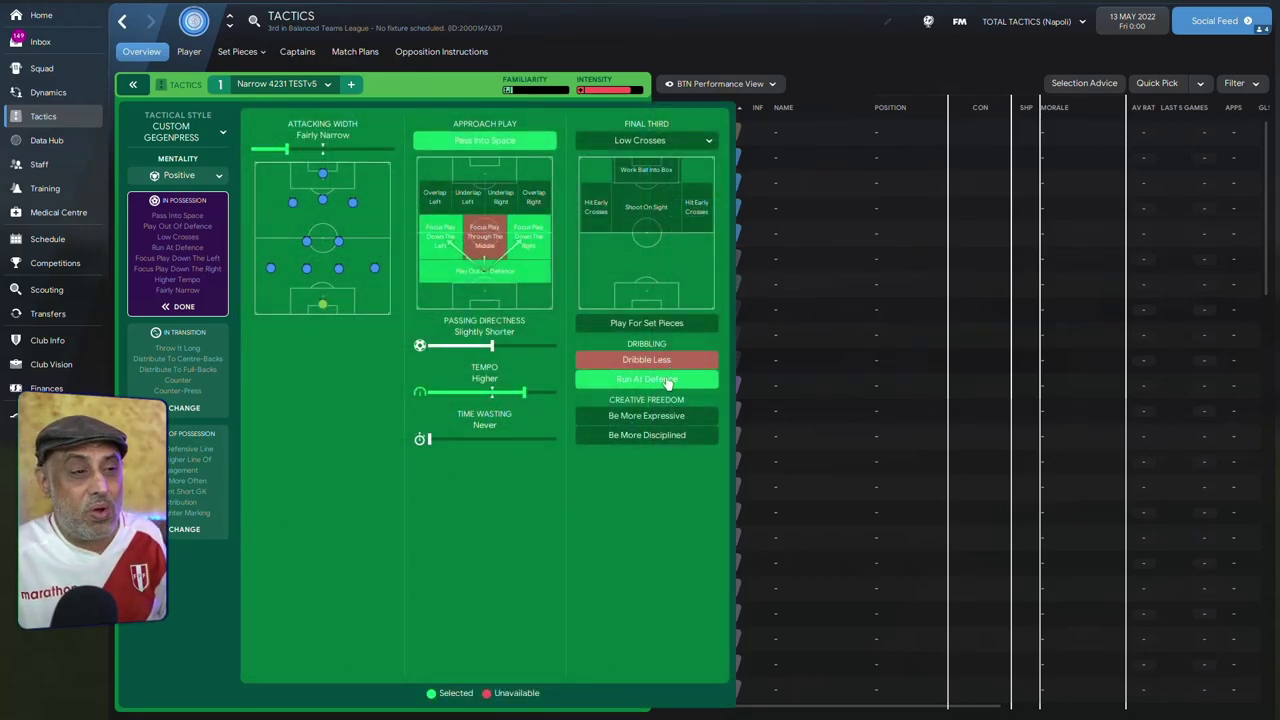
pyautogui.click(207, 270)
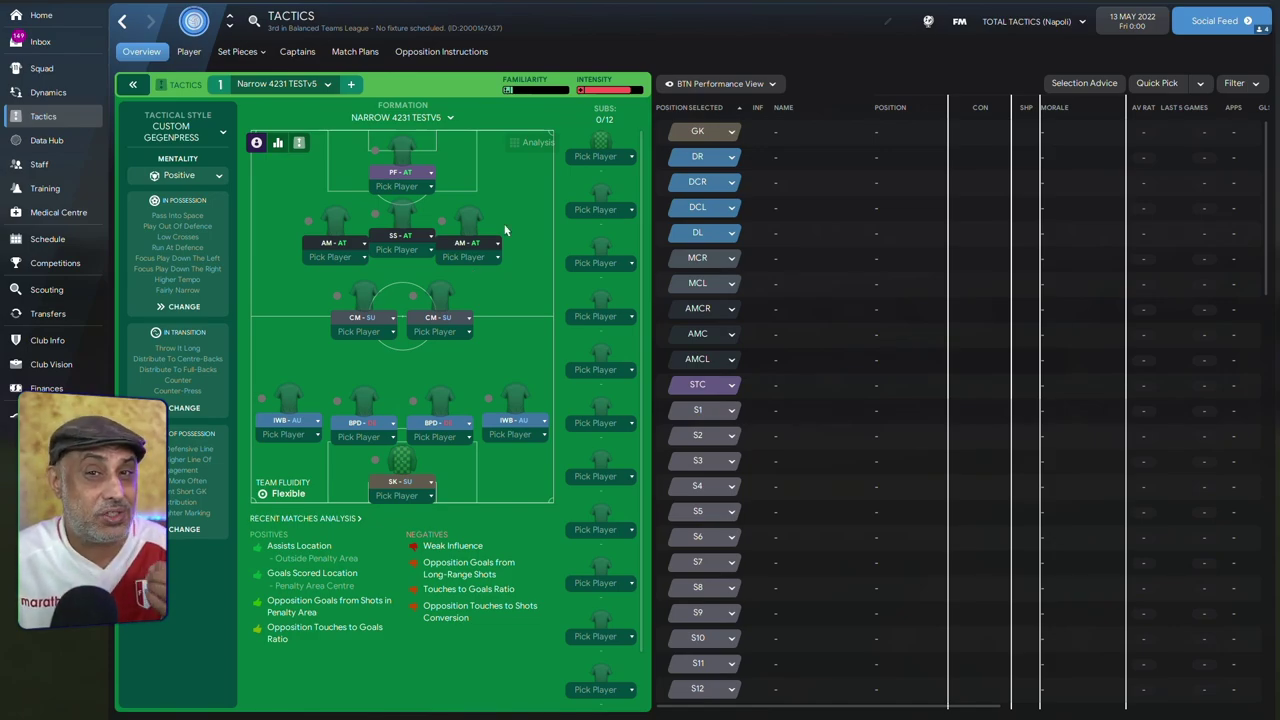
# Review the right AM and shadow striker instructions, then show in-possession instructions (Pass Into Space, Higher tempo).
pyautogui.click(465, 221)
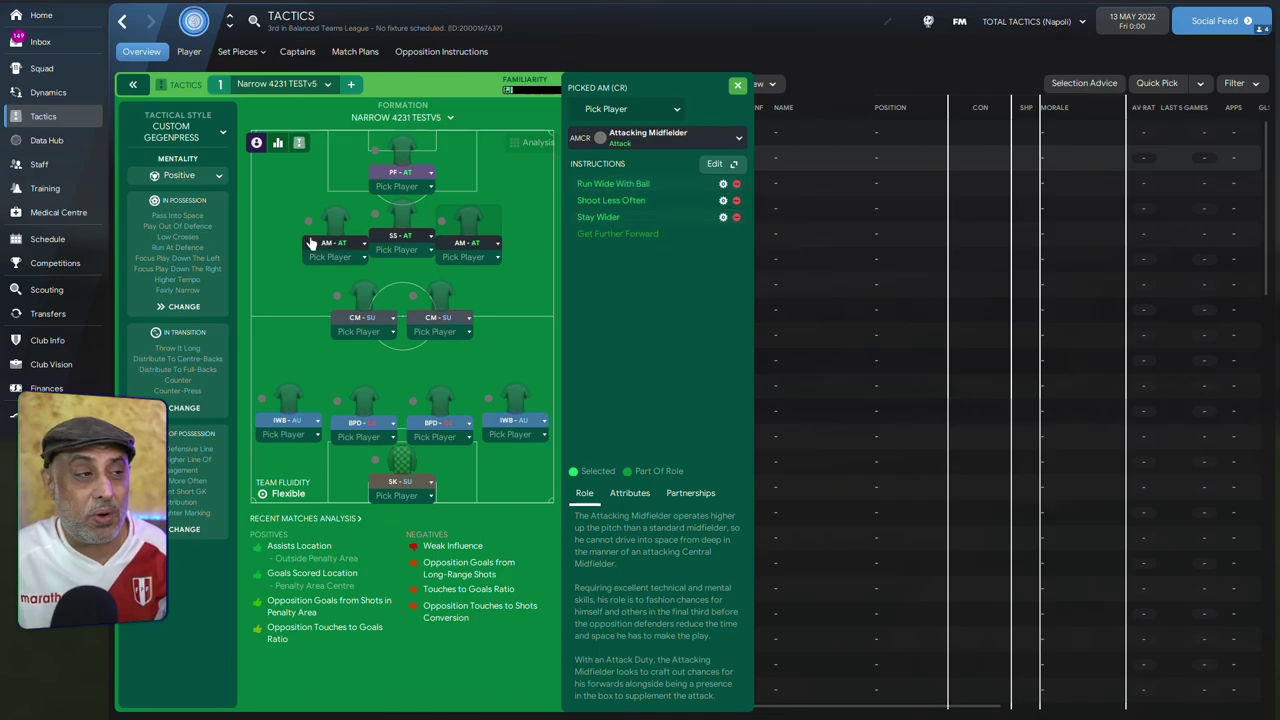
pyautogui.click(724, 165)
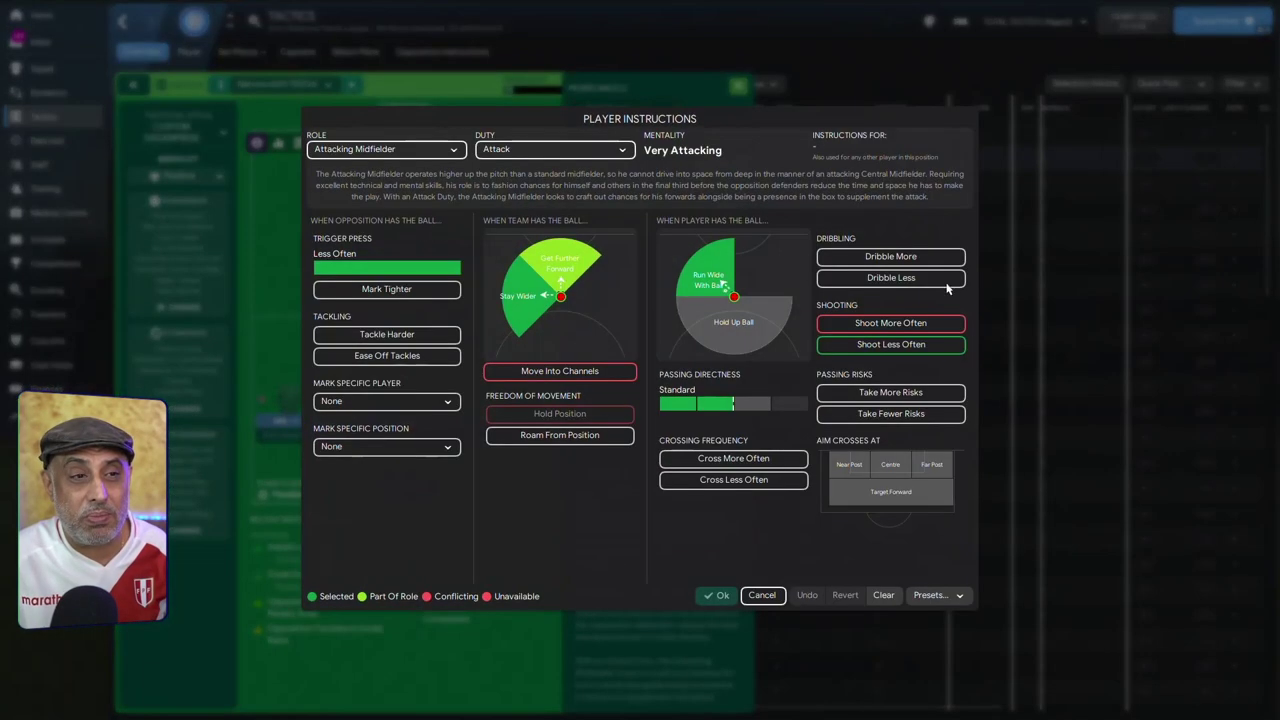
pyautogui.click(762, 595)
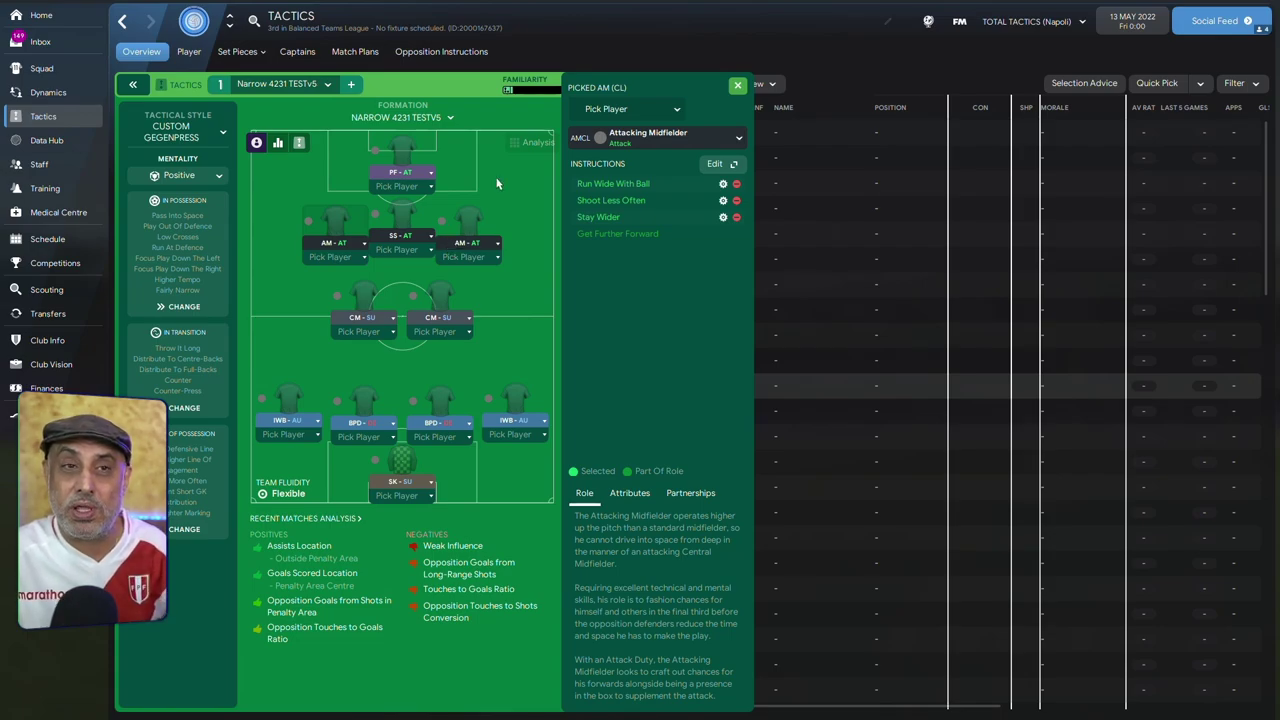
pyautogui.click(403, 218)
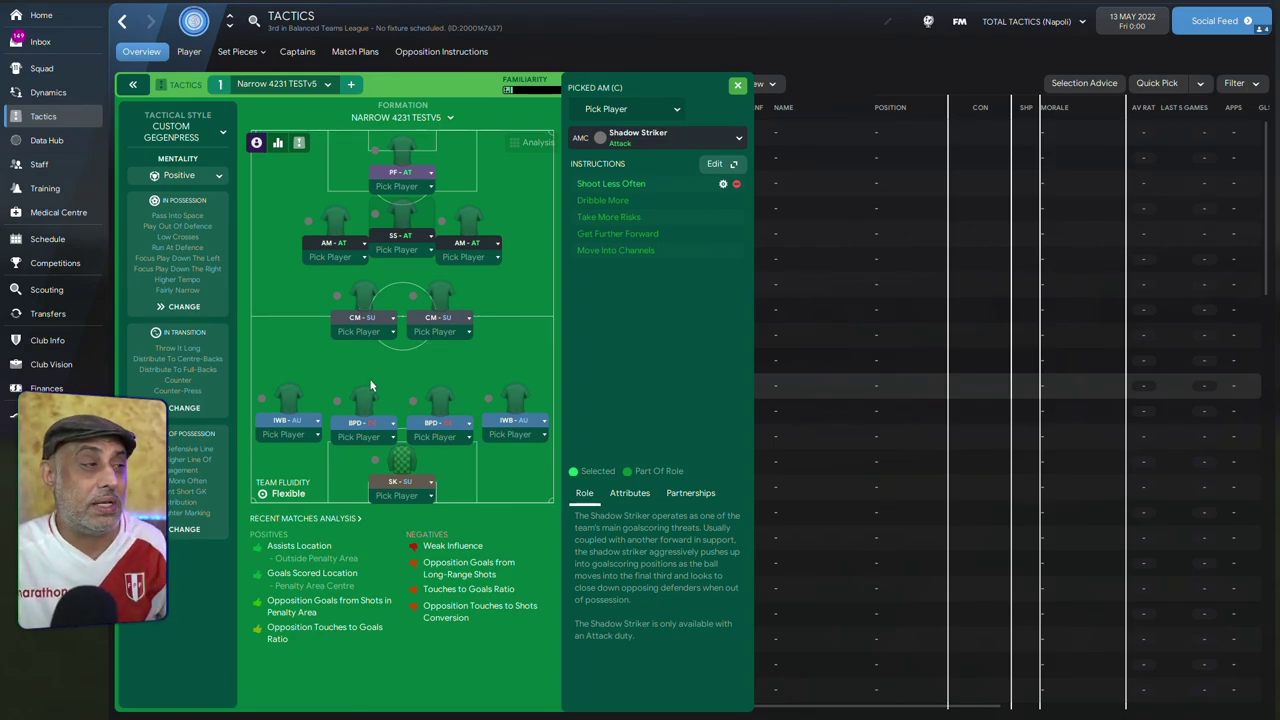
pyautogui.click(197, 281)
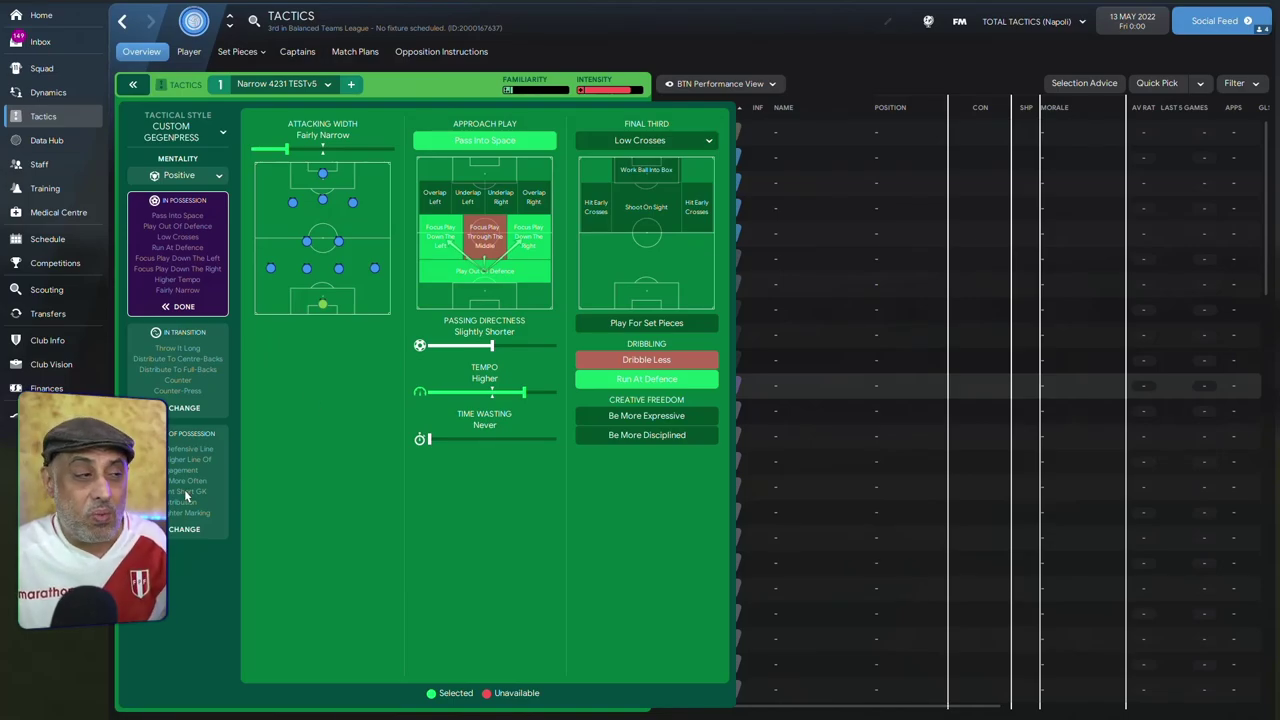
# Put the opposing DR and DL on Show Onto Foot, then go back to the formation overview.
pyautogui.click(180, 306)
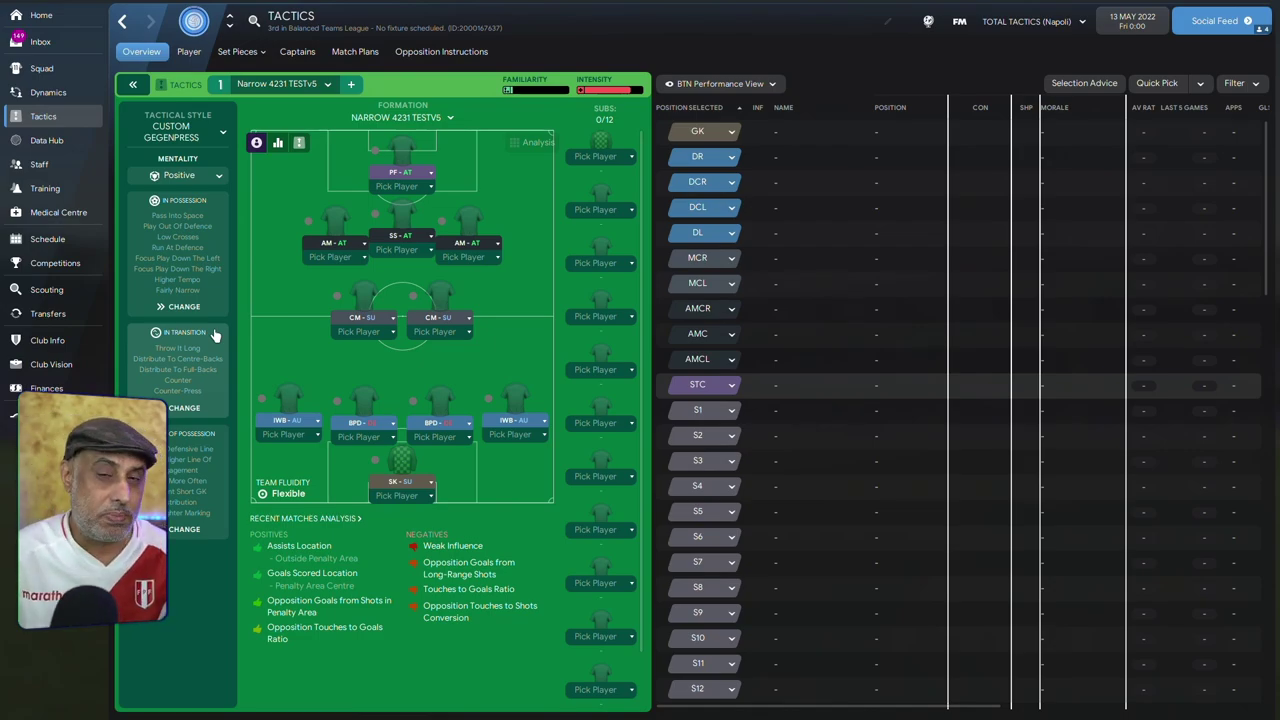
pyautogui.click(460, 52)
pyautogui.click(1058, 217)
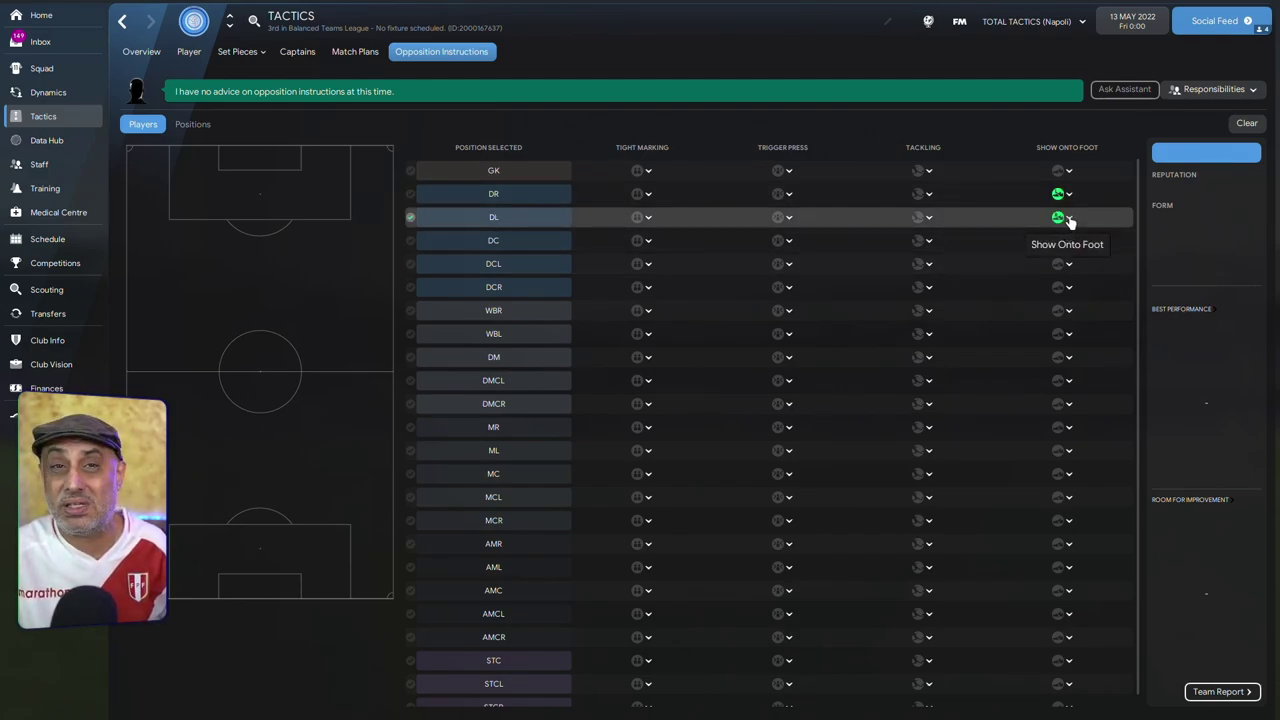
pyautogui.click(141, 51)
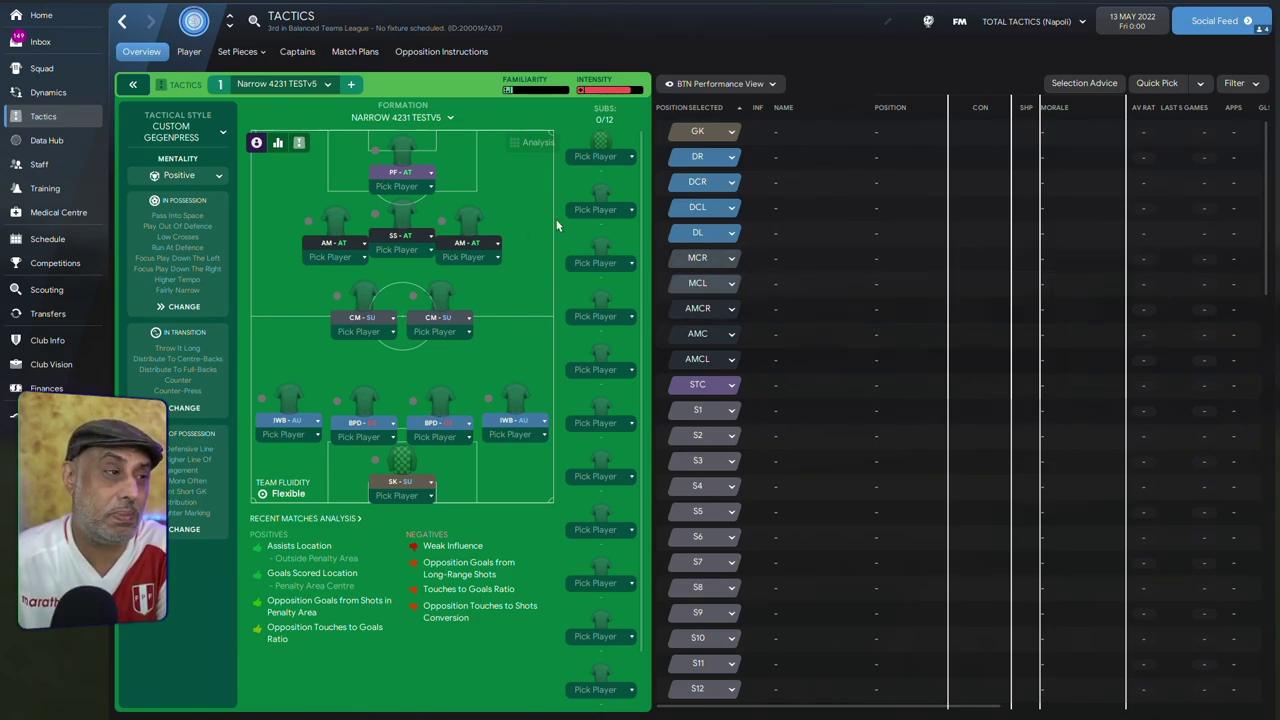
# Give the attacking midfielder the Tackle Harder player instruction.
pyautogui.click(340, 225)
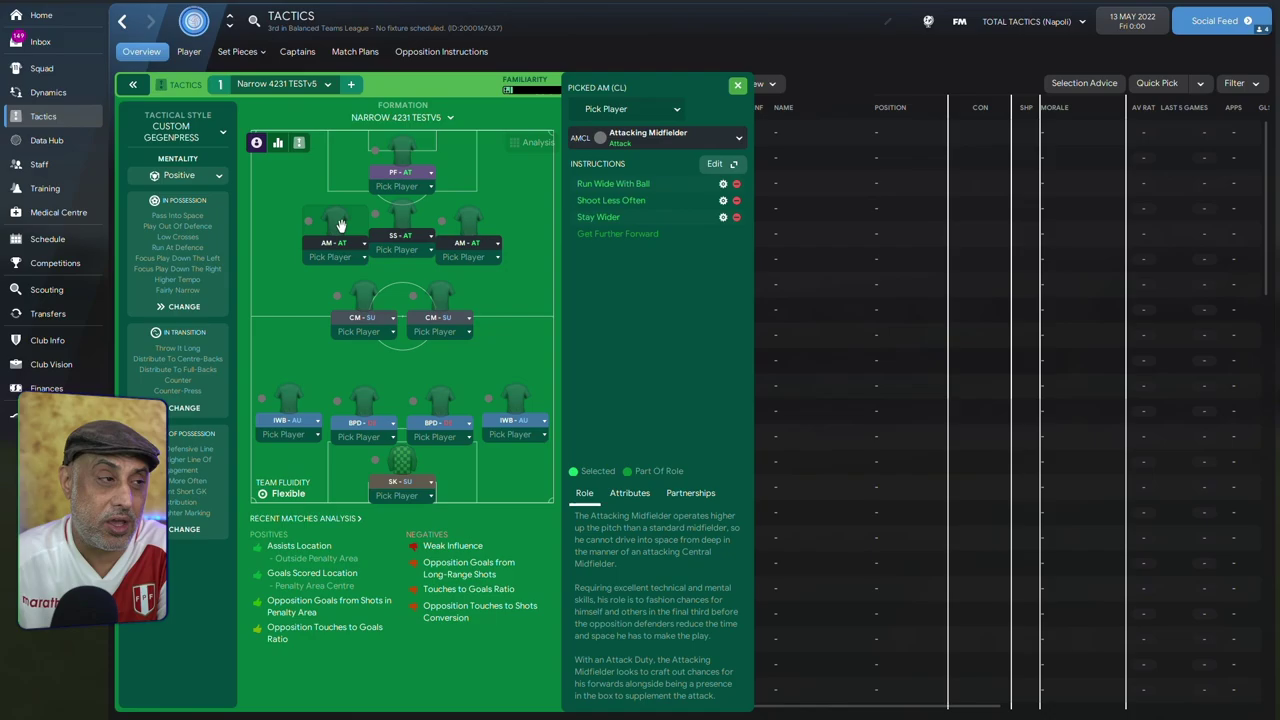
pyautogui.click(716, 164)
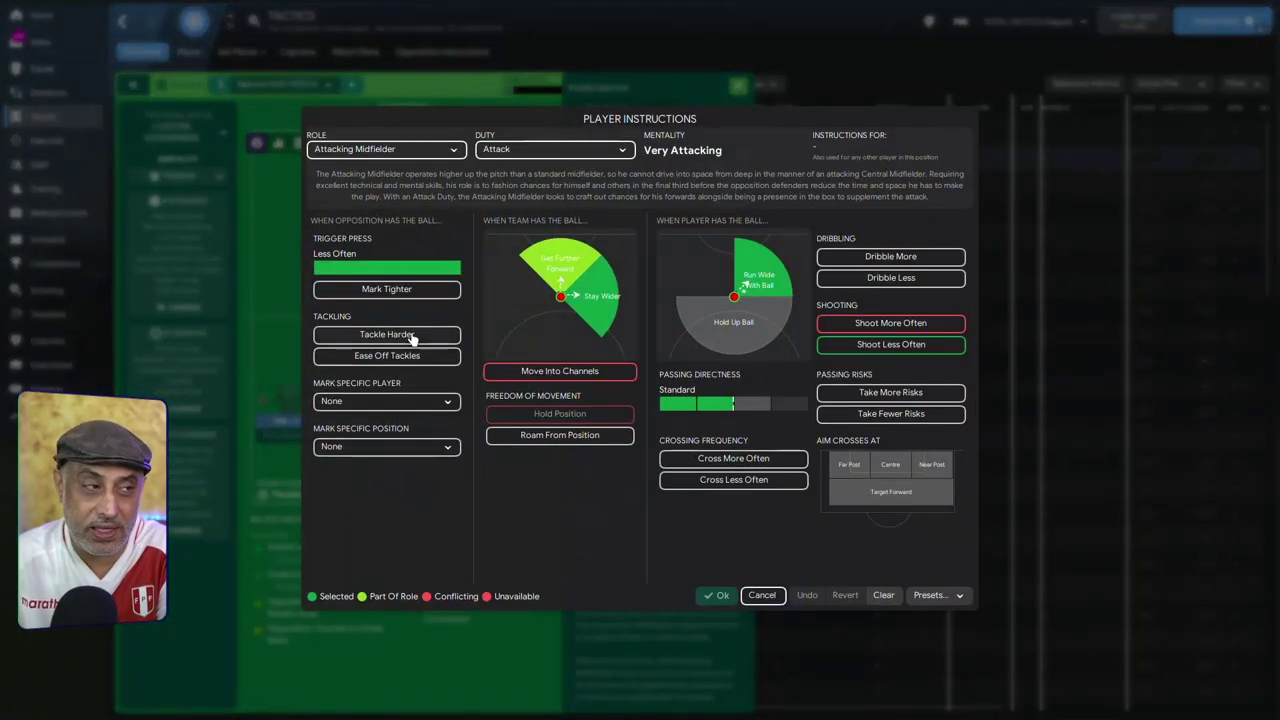
pyautogui.click(387, 334)
pyautogui.click(718, 597)
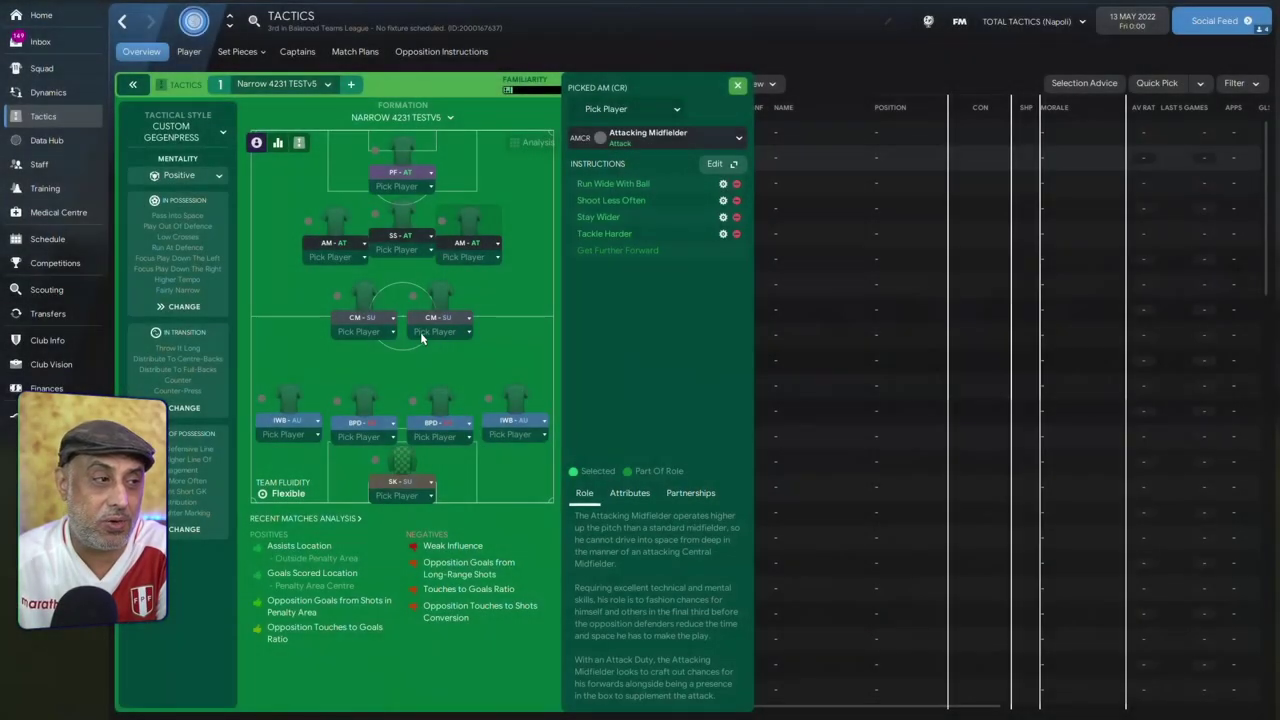
# Give the right central midfielder the Tackle Harder player instruction.
pyautogui.click(360, 302)
pyautogui.click(716, 164)
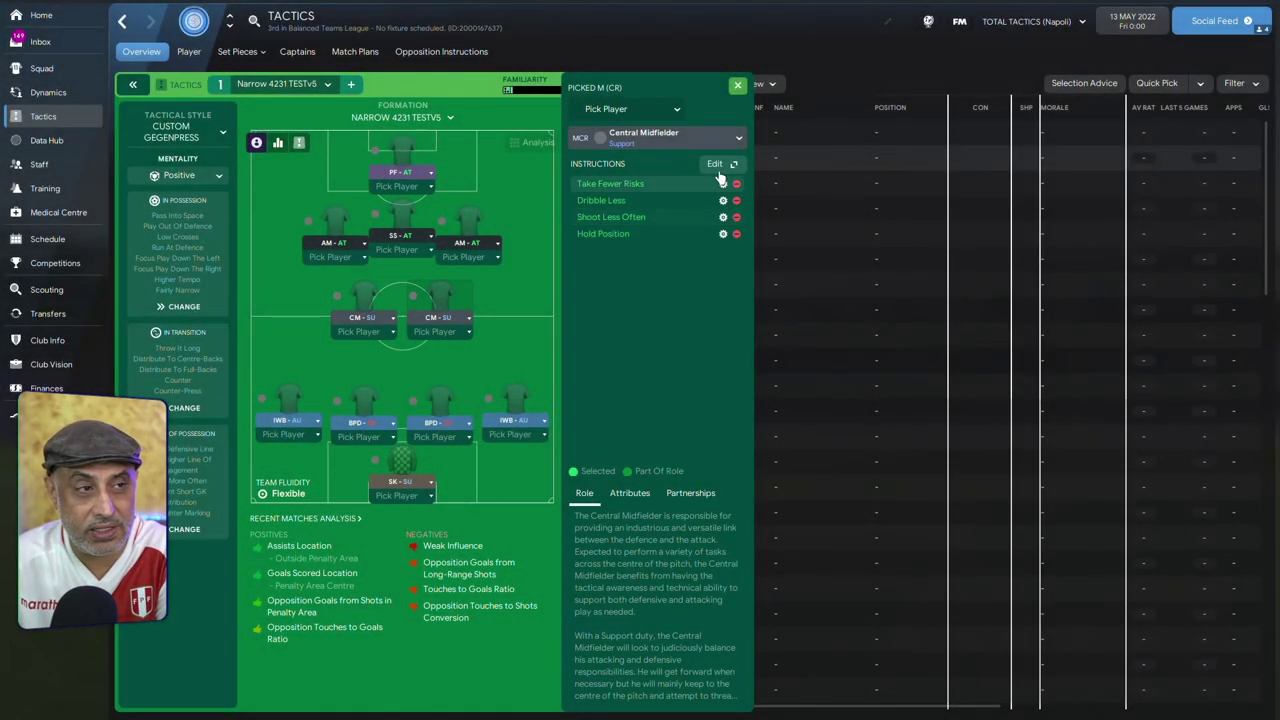
pyautogui.click(718, 170)
pyautogui.click(400, 336)
pyautogui.click(718, 596)
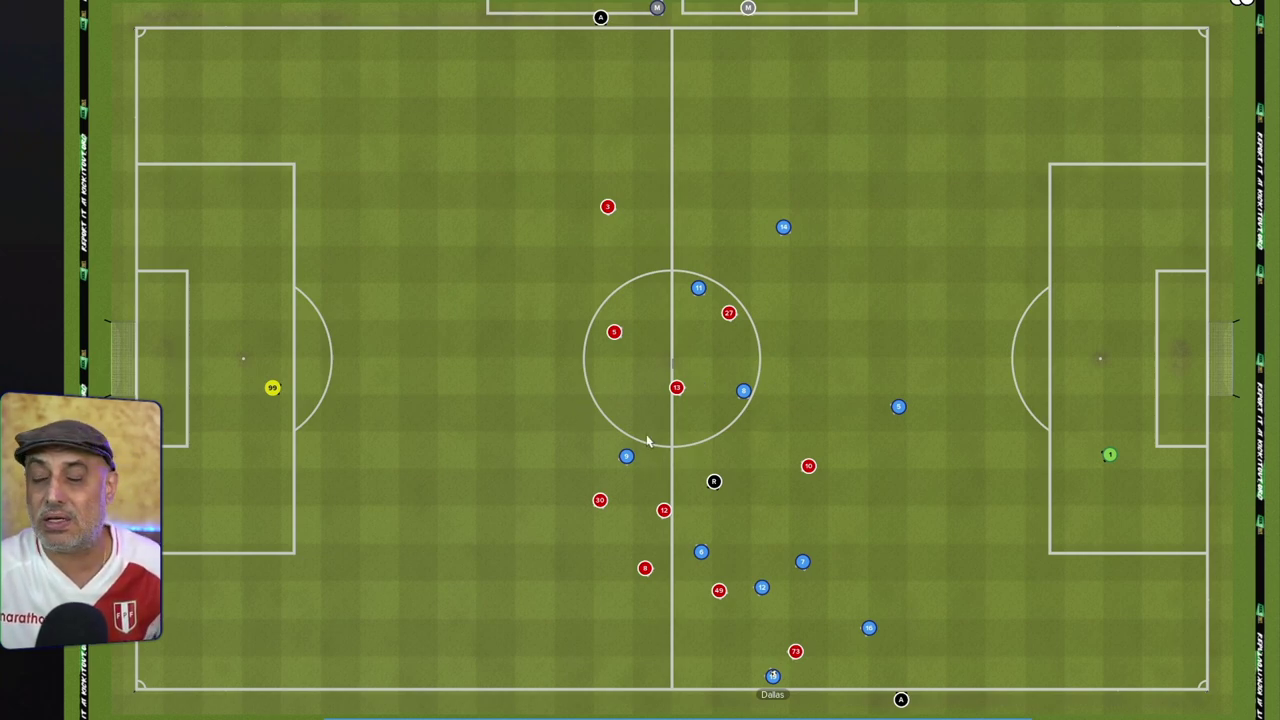
# Play the 2D match footage to watch the attack develop into the opponent's box.
pyautogui.press('space')
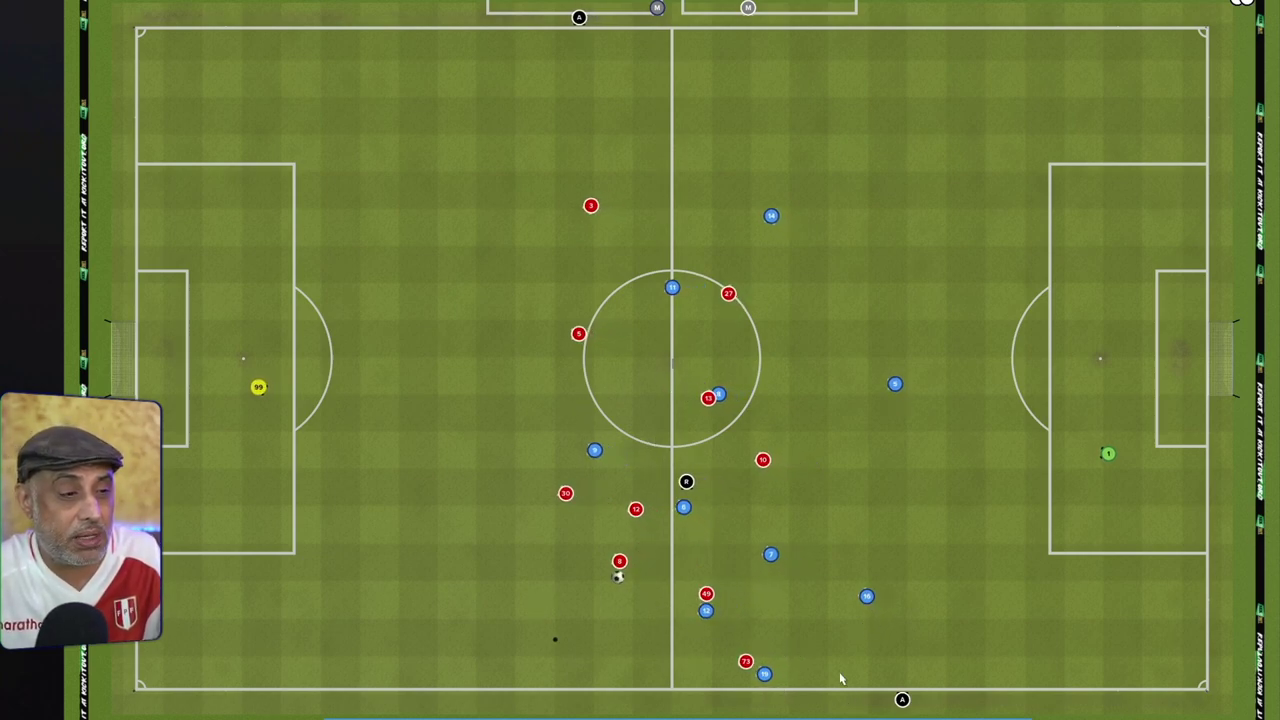